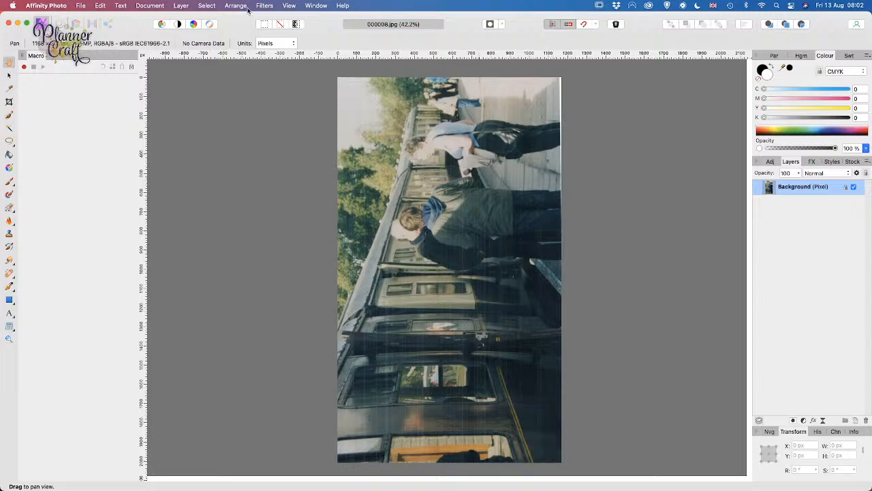
Rotate the document 90° clockwise and crop the thin strip off the photo's lower edge, to about 2011 × 1159 px
left_click(162, 6)
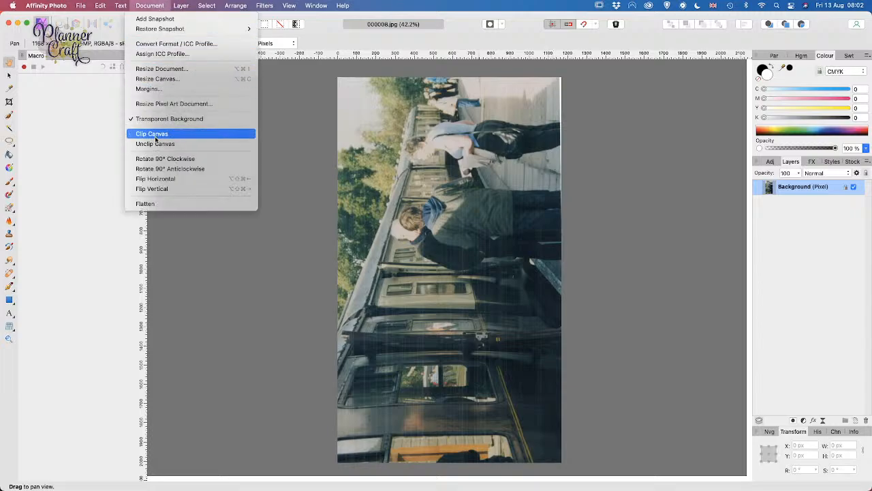
left_click(164, 158)
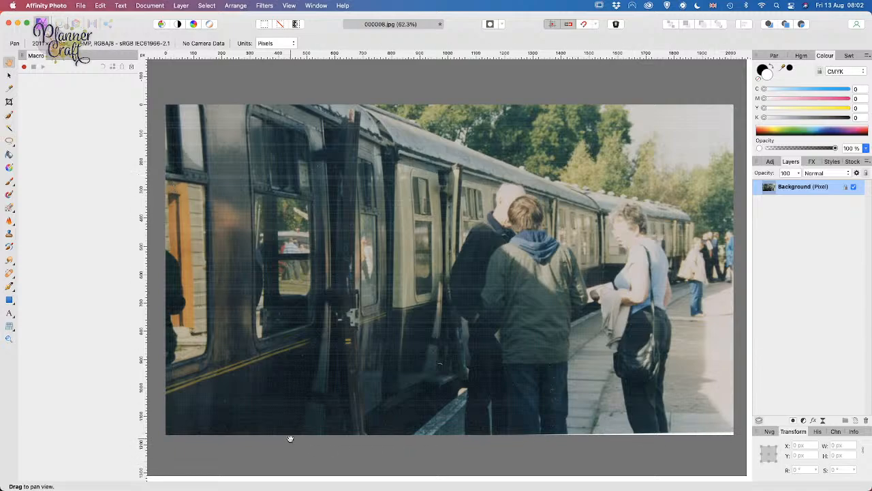
key("c")
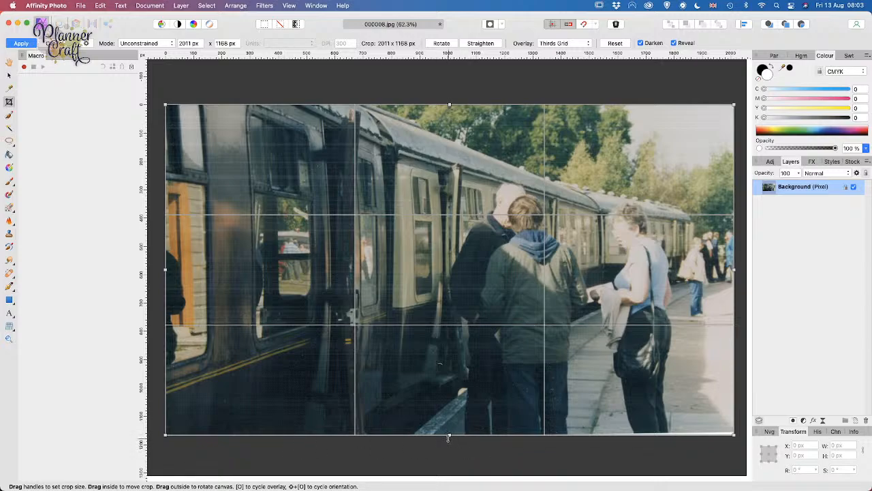
left_click_drag(449, 436, 449, 433)
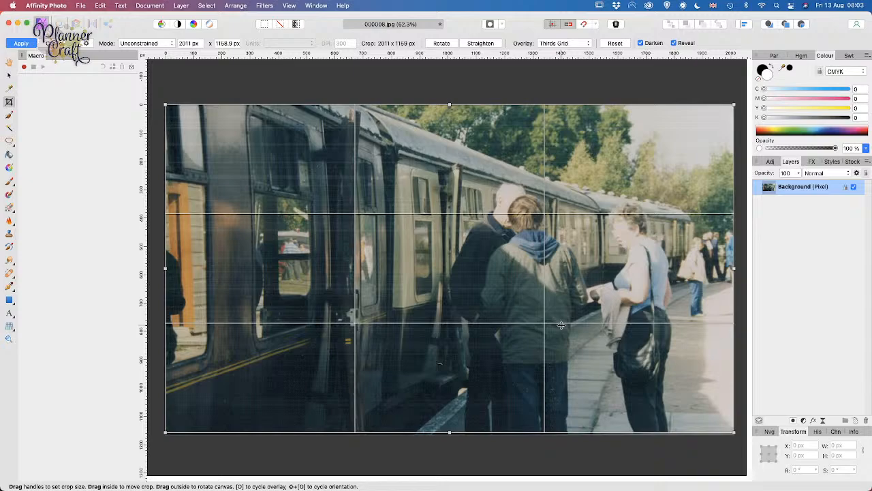
key("h")
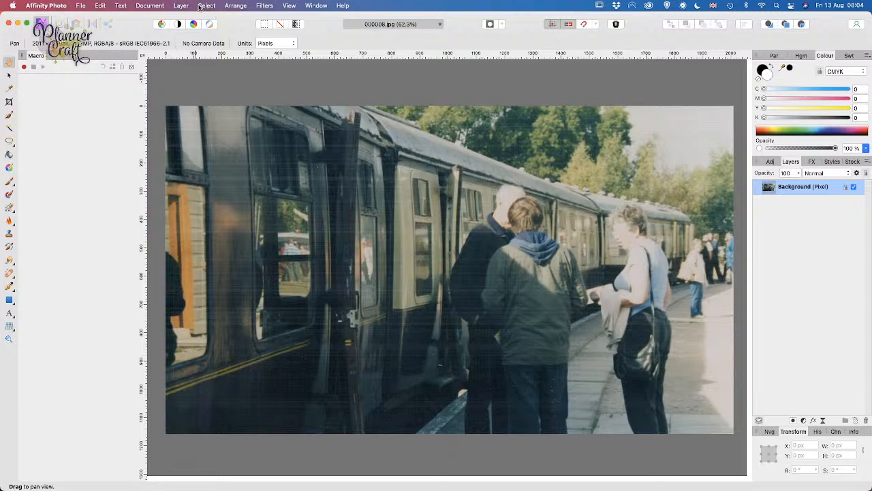
left_click(145, 6)
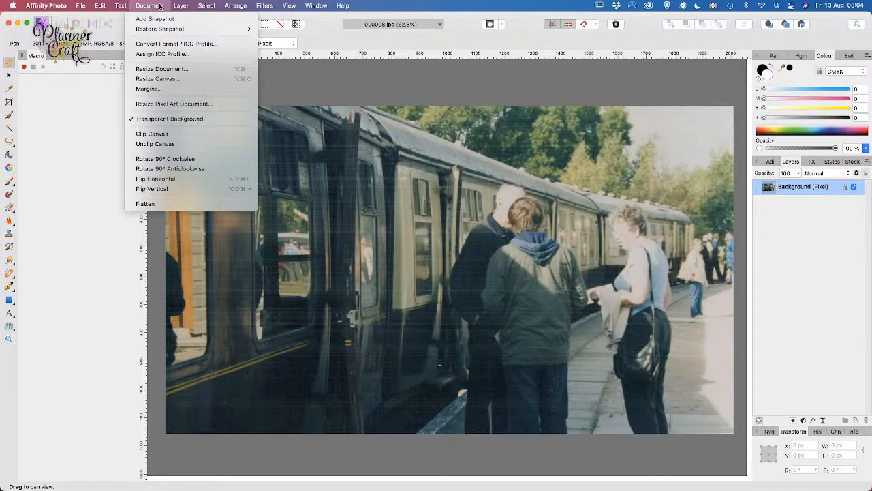
mouse_move(185, 6)
mouse_move(121, 7)
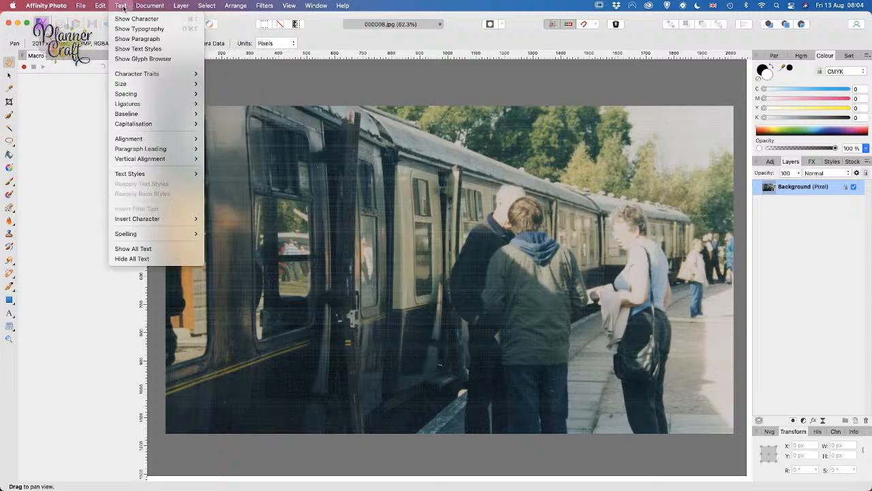
left_click(122, 8)
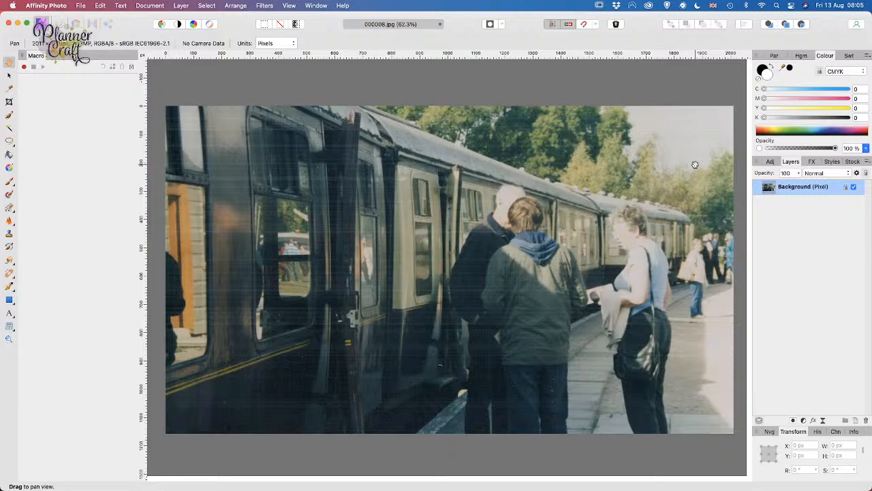
Add a Curves adjustment and shape the Master curve with a shadow point near X 0.245, Y 0.154 and a highlight point near X 0.856, Y 0.862
key("super+m")
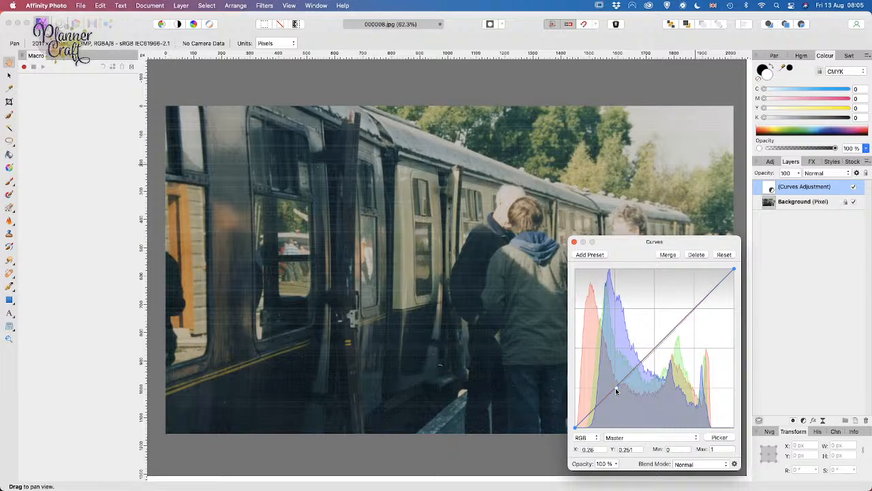
left_click_drag(614, 389, 614, 402)
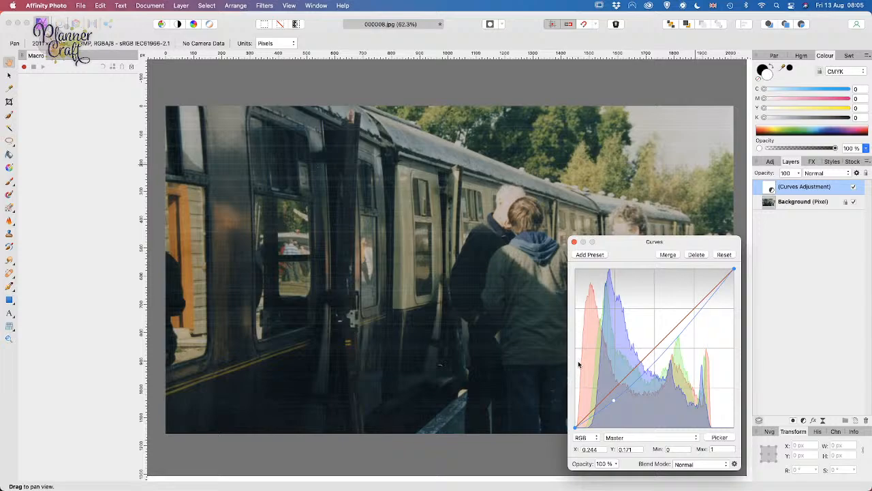
left_click_drag(612, 404, 614, 406)
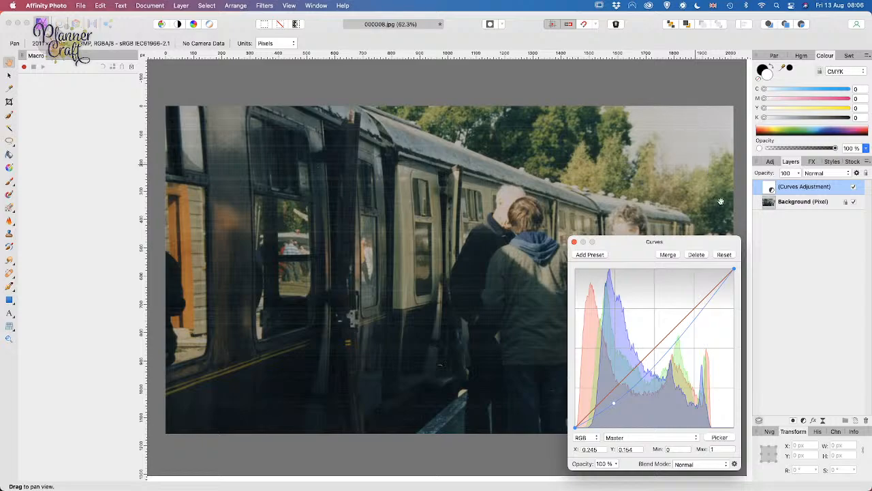
left_click(712, 294)
left_click_drag(713, 294, 712, 293)
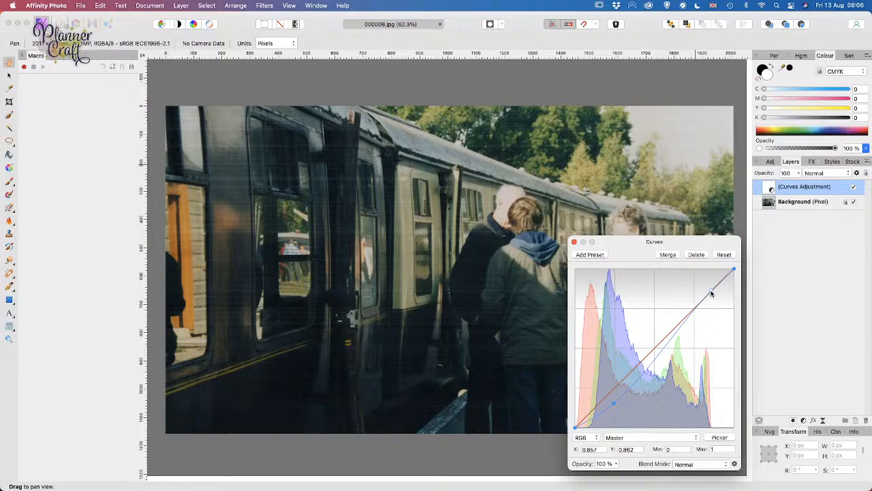
left_click_drag(712, 293, 708, 288)
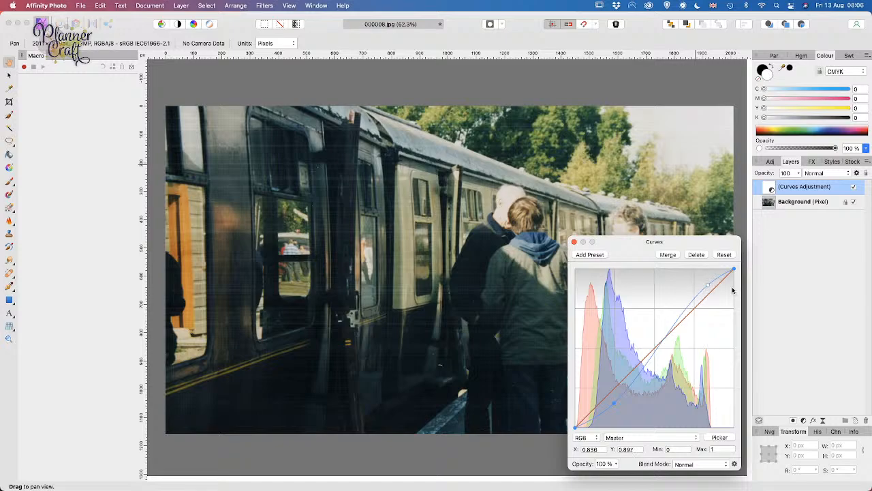
left_click_drag(708, 286, 712, 293)
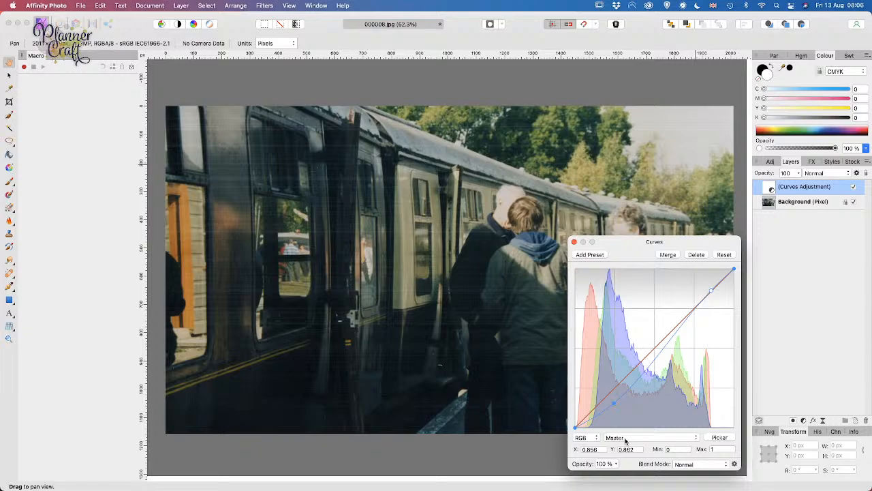
Shape the Red channel curve with a highlight point near X 0.84, Y 0.79 and a midtone point near X 0.623, Y 0.624
left_click(623, 440)
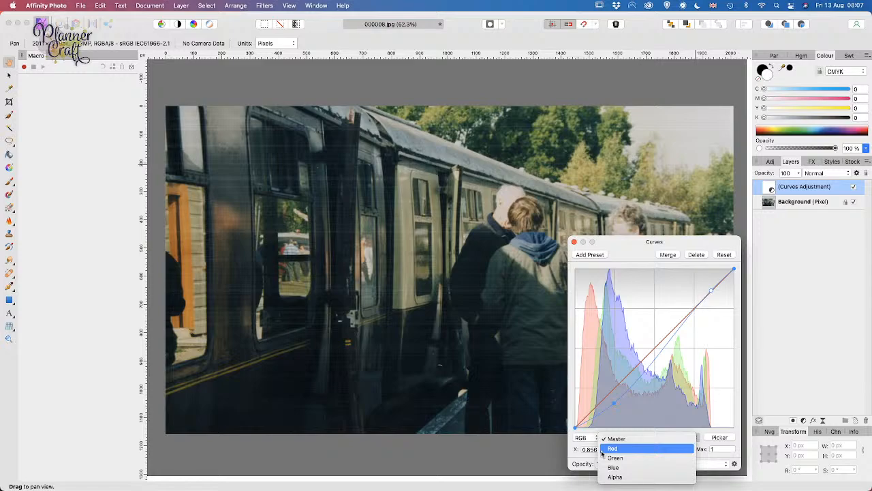
left_click(613, 448)
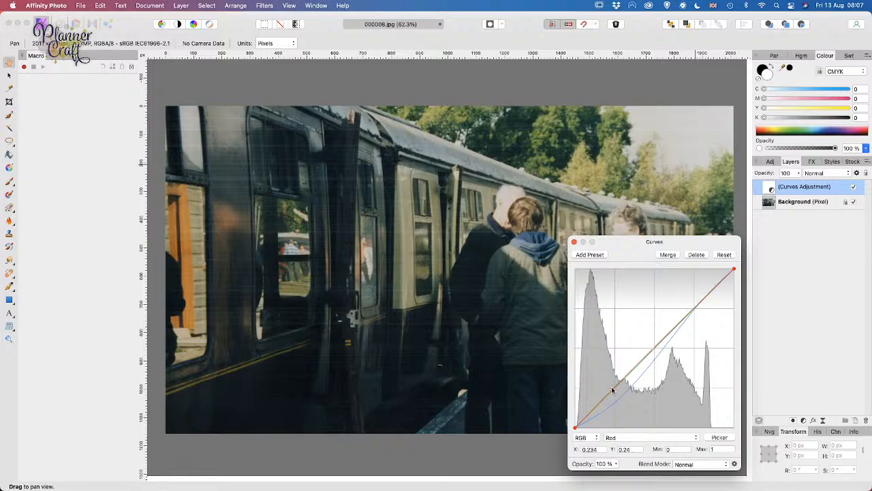
left_click_drag(612, 390, 611, 372)
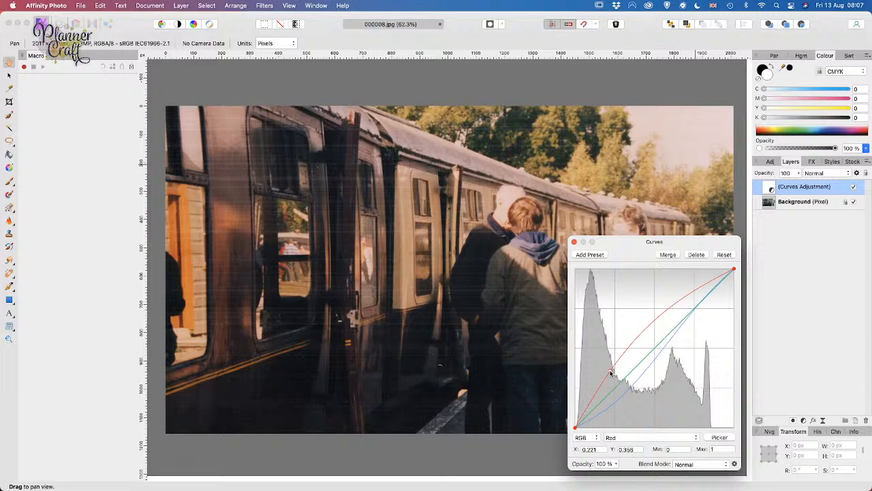
left_click_drag(612, 372, 624, 399)
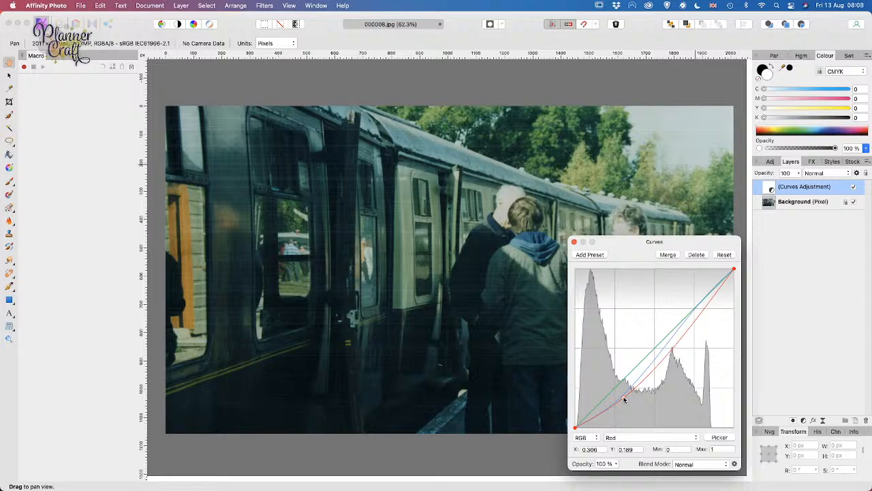
left_click_drag(624, 400, 616, 386)
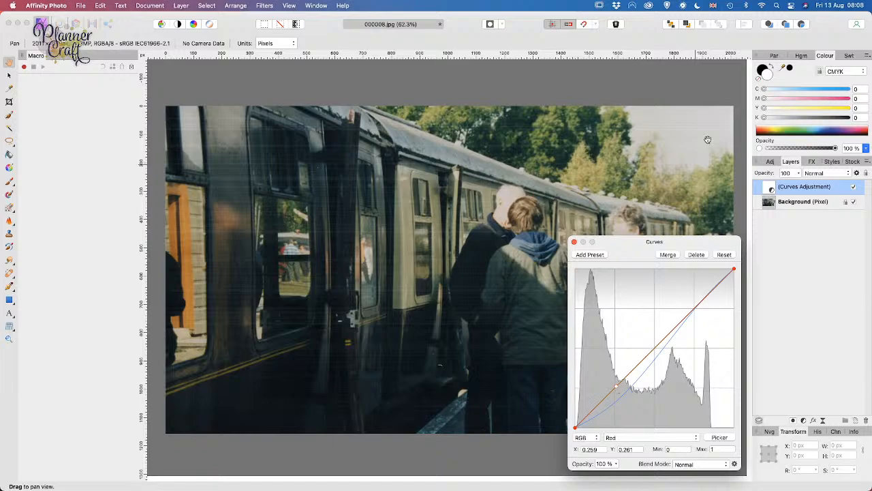
left_click(704, 302)
left_click_drag(706, 303, 708, 304)
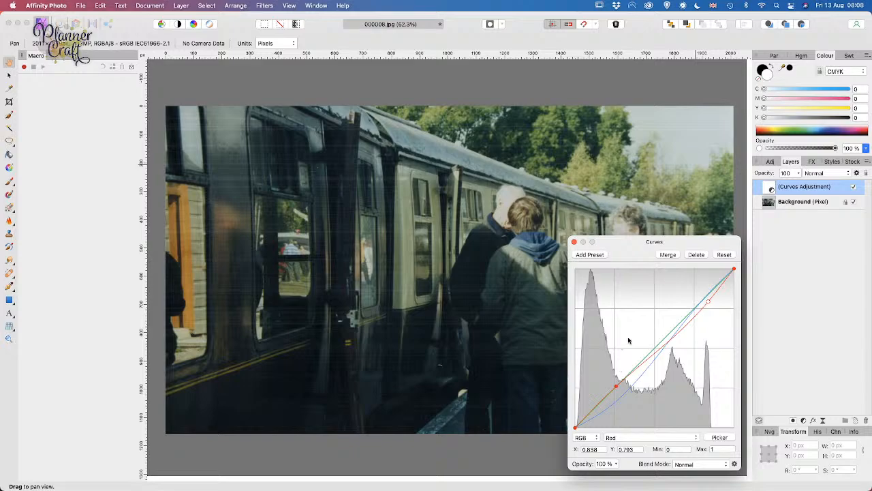
left_click_drag(708, 302, 709, 301)
left_click_drag(616, 387, 674, 329)
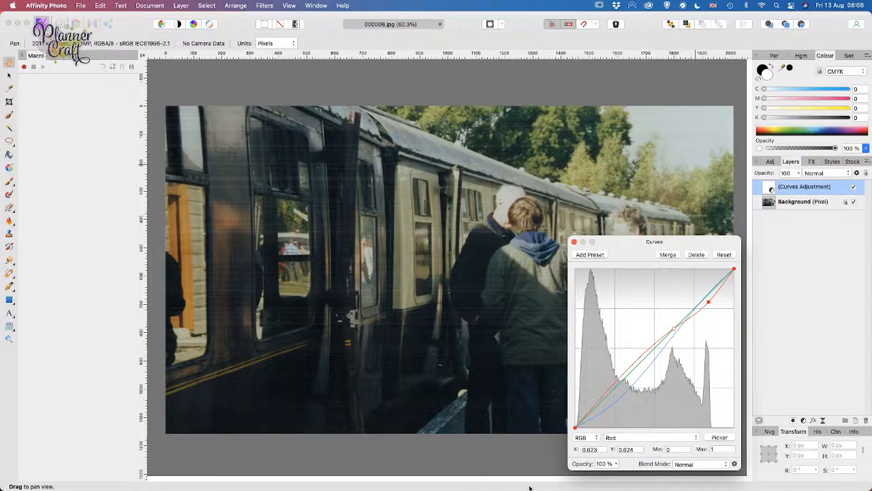
Raise the Green channel curve's midtone point to about X 0.518, Y 0.561 and close the Curves settings
left_click(619, 438)
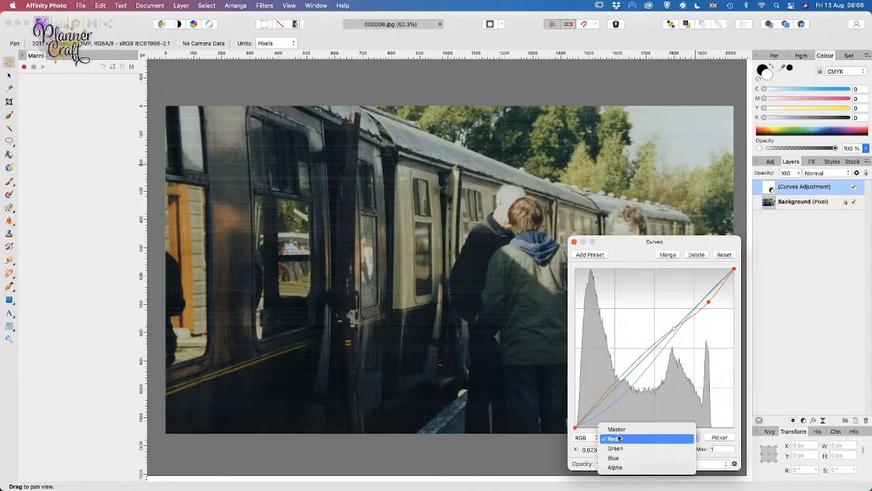
left_click(626, 449)
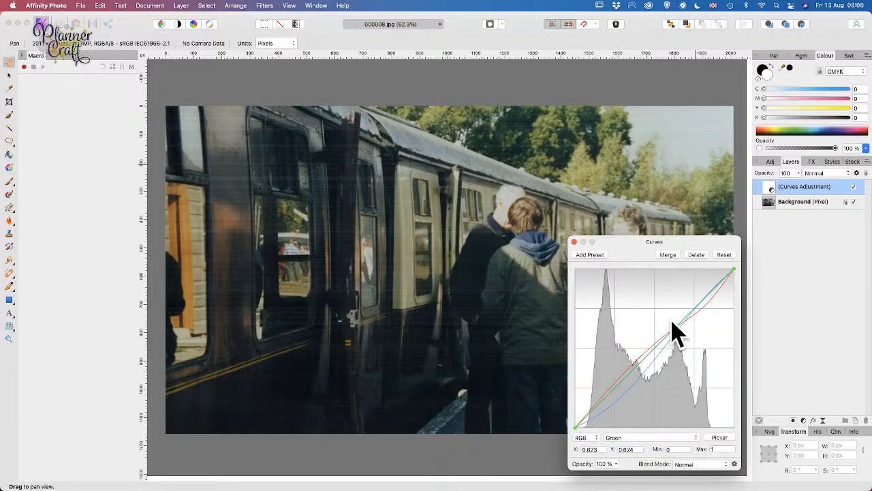
mouse_move(658, 346)
left_mouse_down()
mouse_move(635, 316)
mouse_move(658, 340)
left_mouse_up()
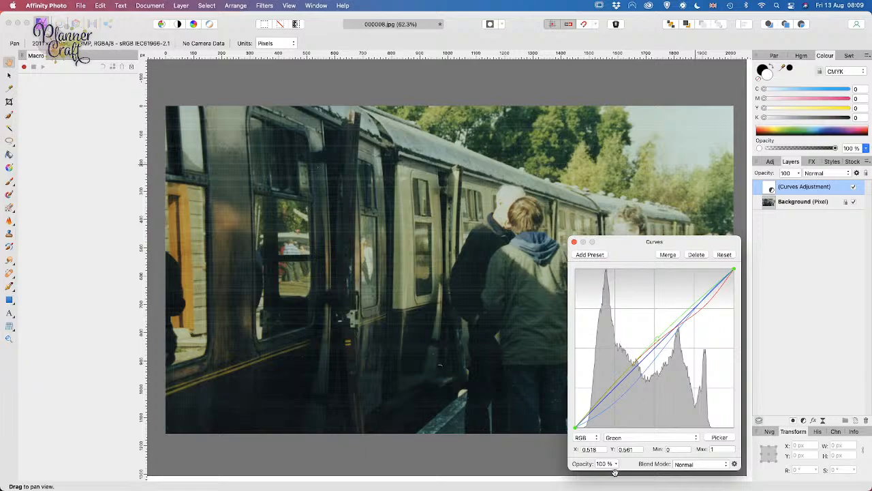
left_click(574, 242)
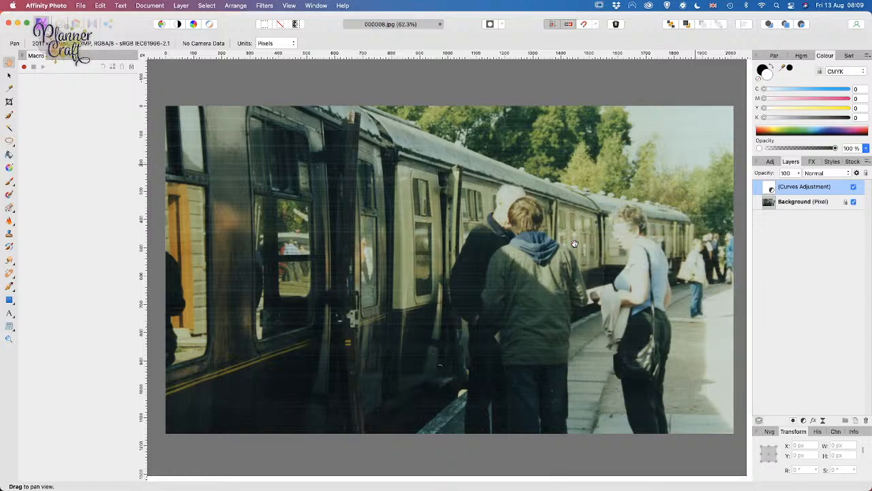
Add a default HSL adjustment directly above the Background layer and increase its Saturation Shift slightly
left_click(784, 201)
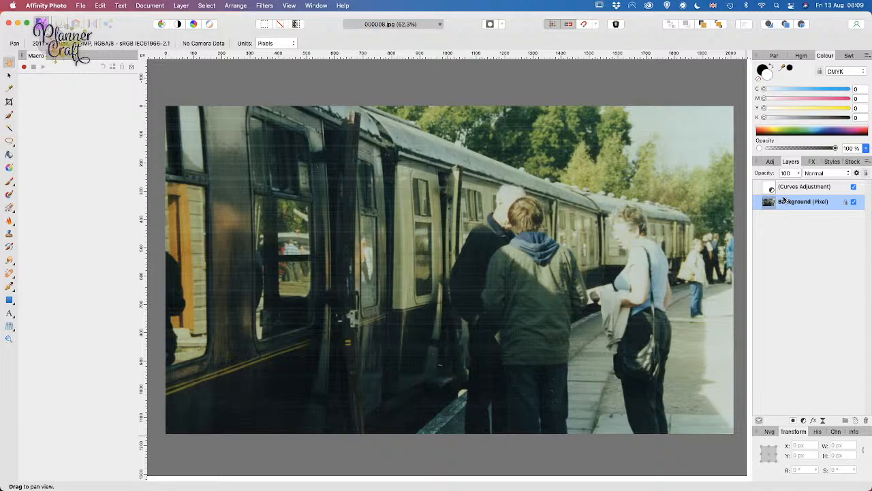
left_click(773, 162)
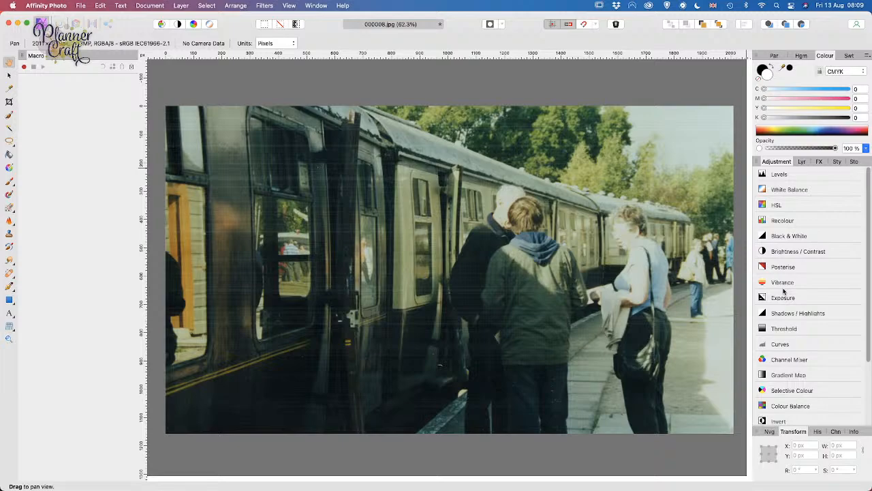
mouse_move(782, 208)
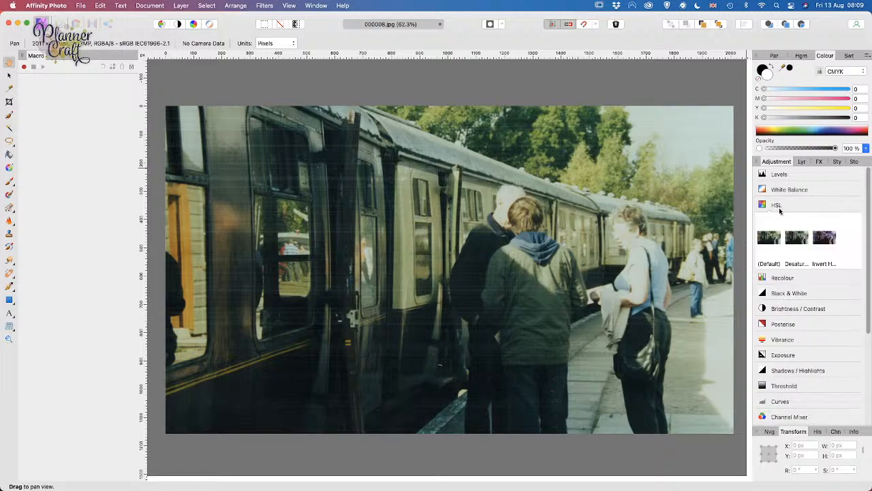
left_click(769, 238)
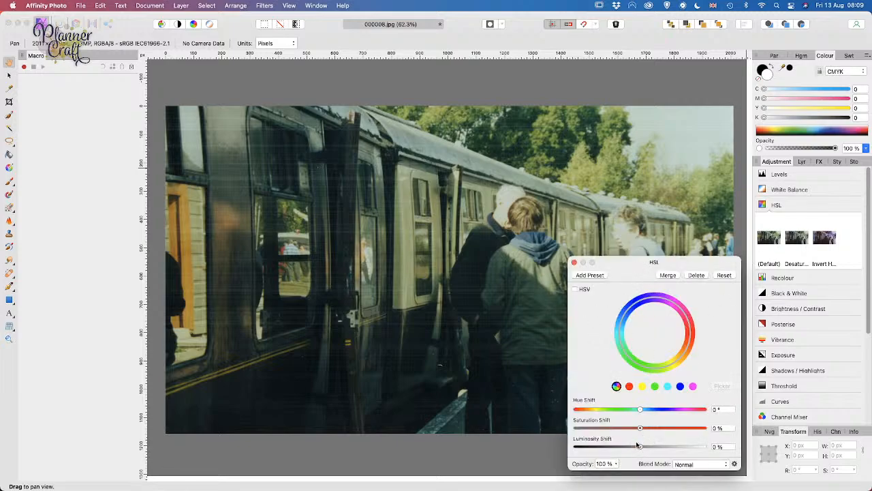
left_click_drag(640, 428, 646, 429)
left_click(574, 262)
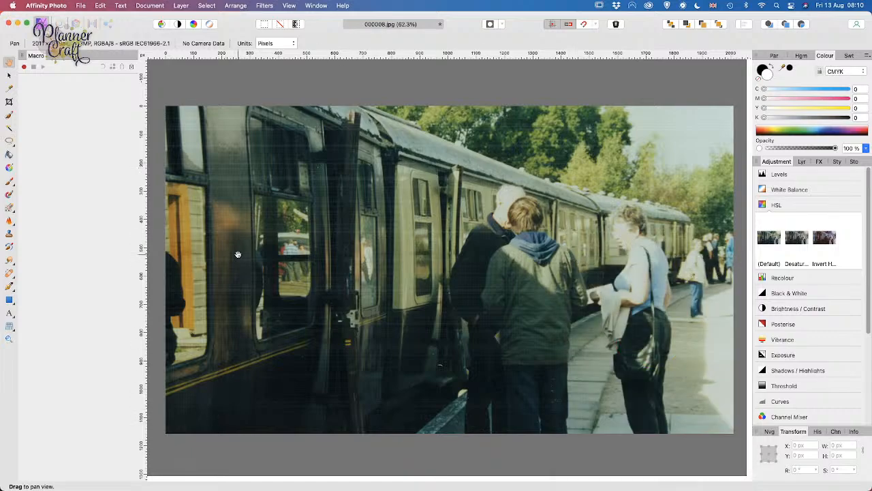
Show the layer stack and select the Background pixel layer
left_click(801, 161)
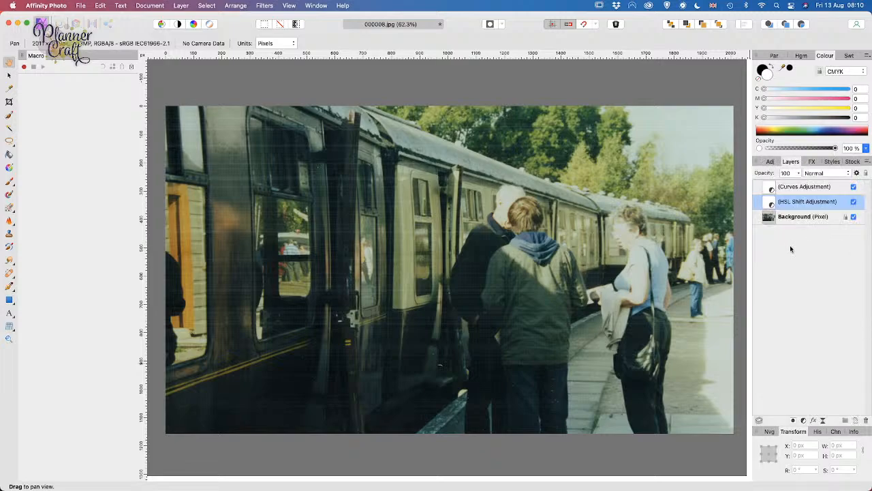
left_click(801, 217)
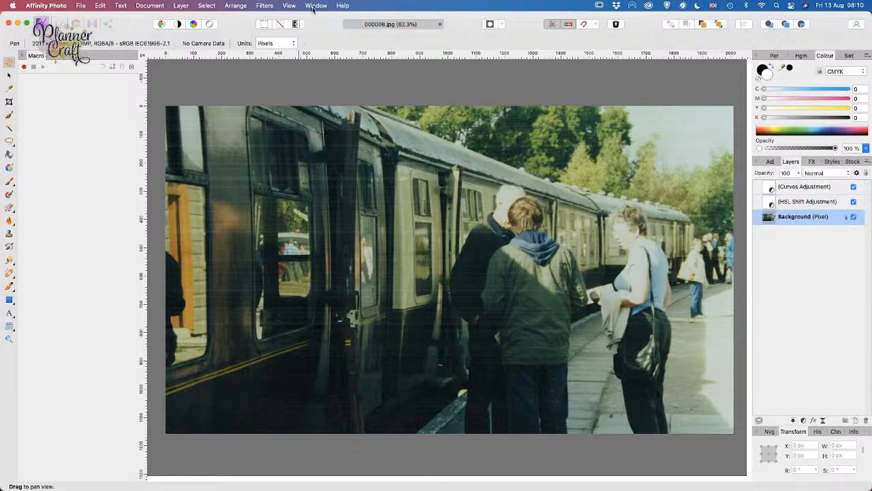
left_click(262, 6)
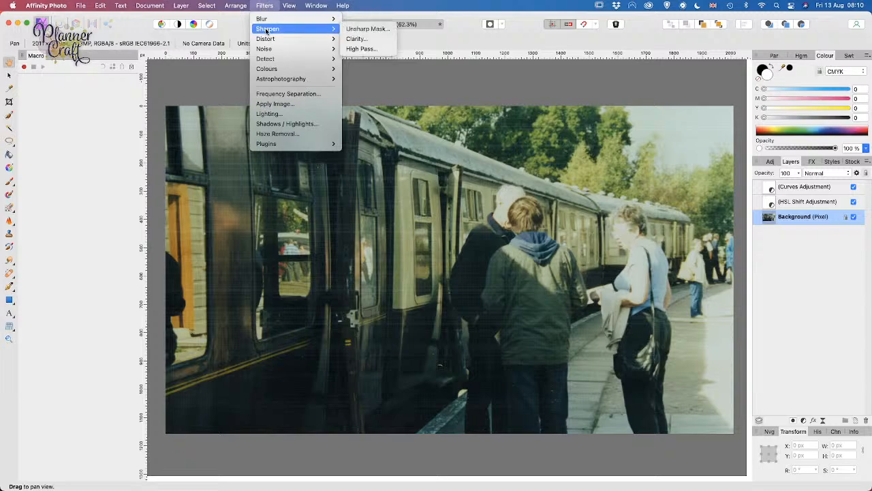
left_click(266, 8)
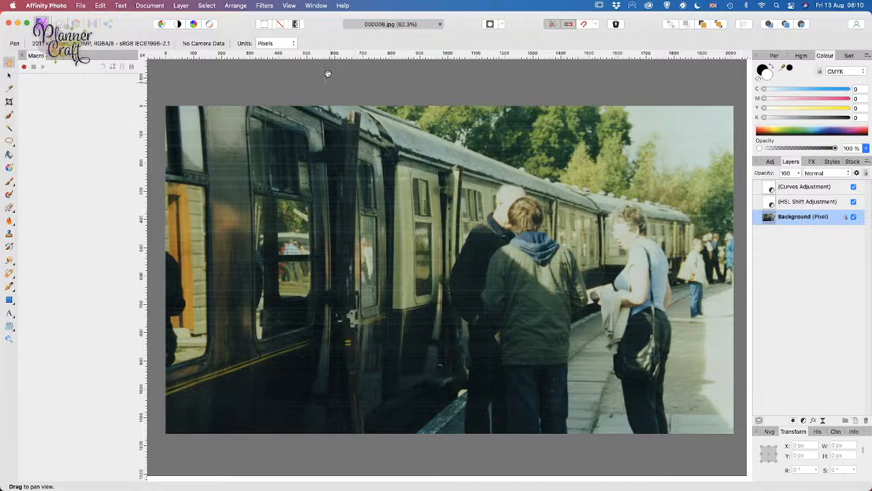
Try an Unsharp Mask on the Background layer with Radius 19.9 px, Factor 0.902 and Threshold 60%
left_click(263, 6)
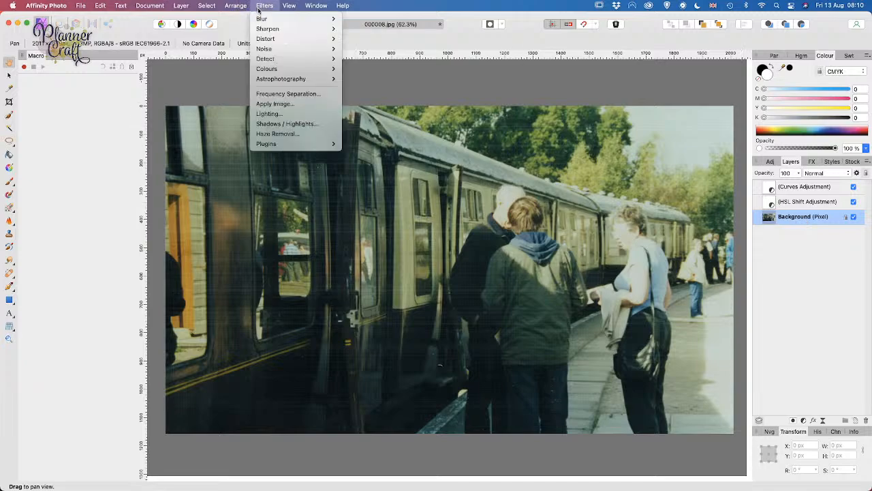
mouse_move(268, 19)
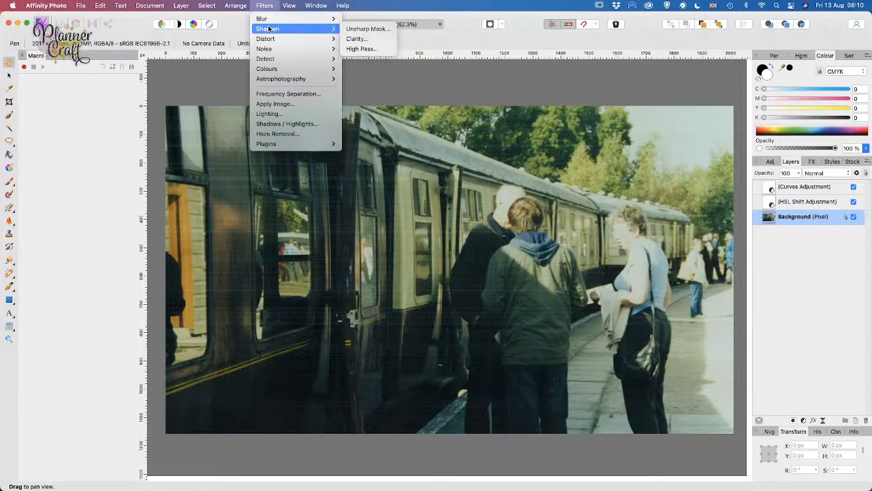
left_click(377, 28)
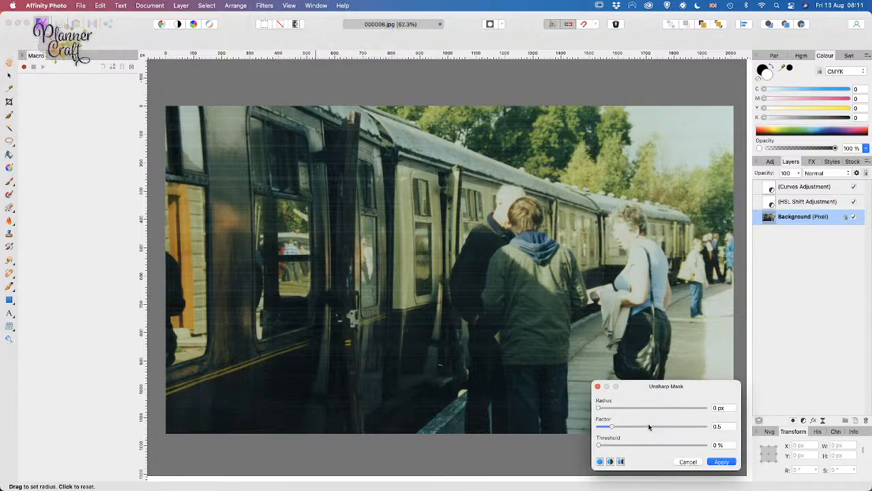
left_click_drag(639, 385, 498, 239)
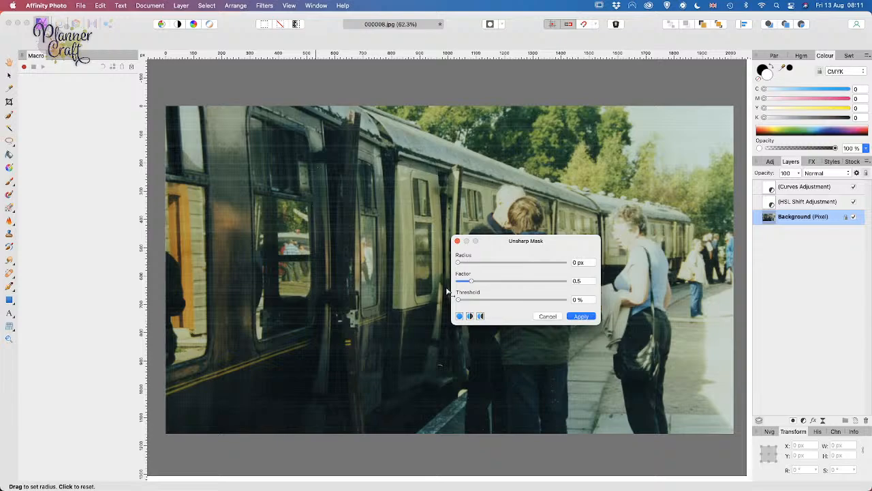
left_click_drag(461, 263, 519, 300)
left_click_drag(483, 263, 516, 263)
mouse_move(471, 282)
left_mouse_down()
mouse_move(558, 285)
mouse_move(481, 282)
left_mouse_up()
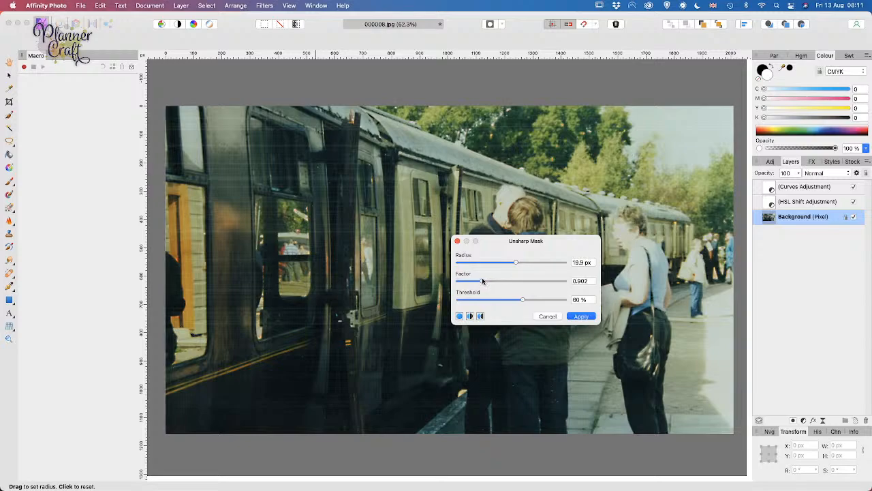
left_click(548, 317)
Try the Denoise filter in a side-by-side comparison with Luminance Detail 81%, Colours 84% and Luminance raised above 31%
left_click(265, 6)
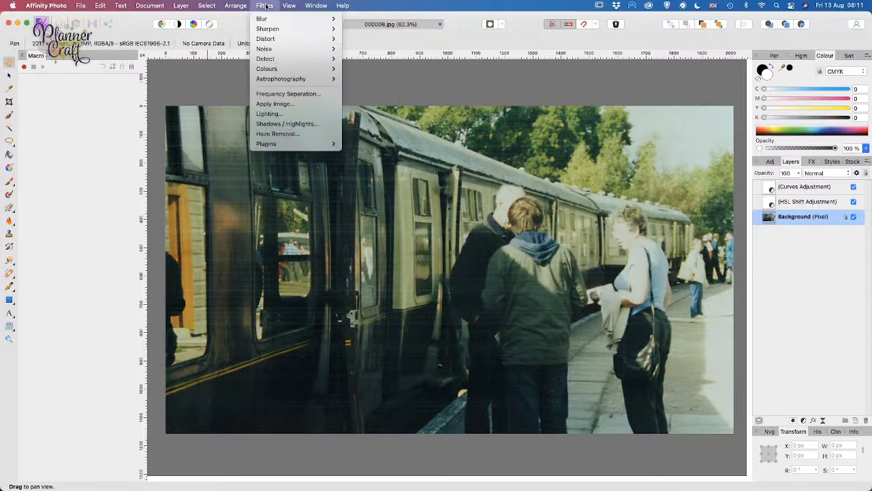
mouse_move(301, 44)
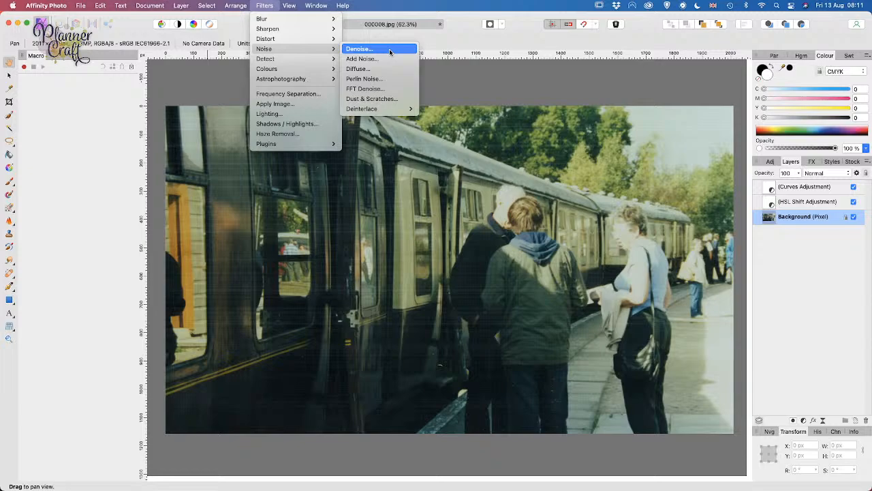
left_click(390, 51)
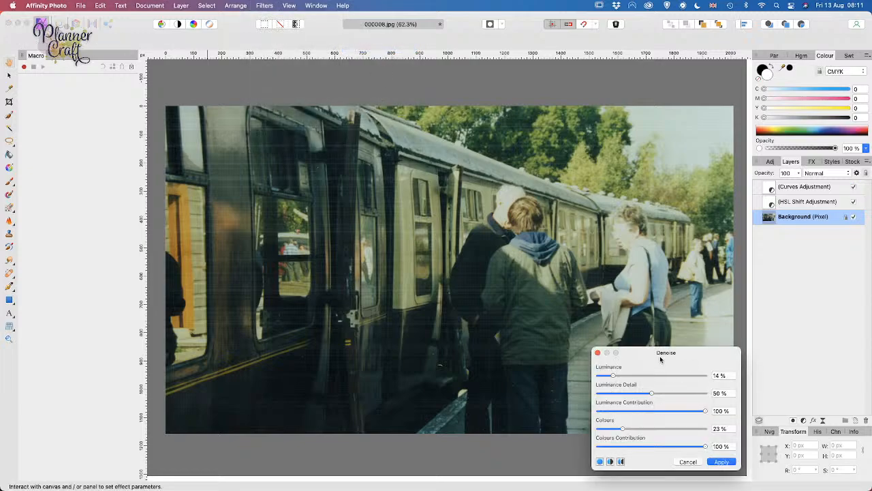
left_click_drag(662, 354, 569, 213)
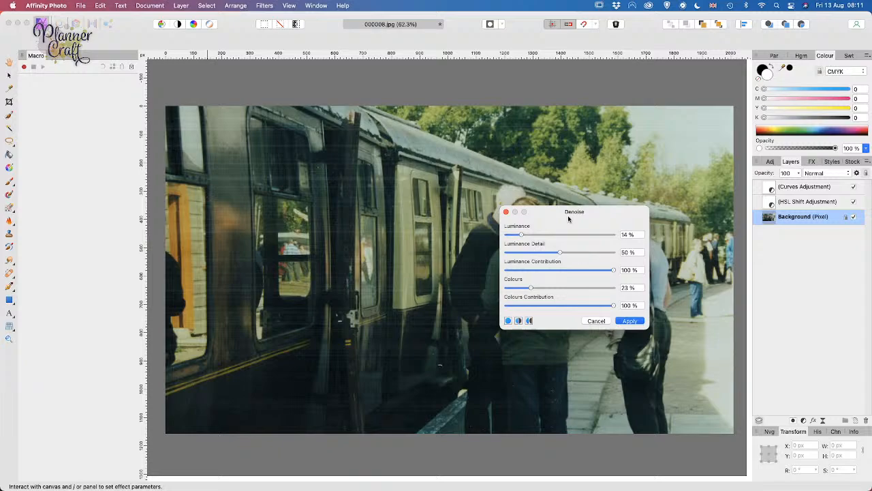
left_click(518, 322)
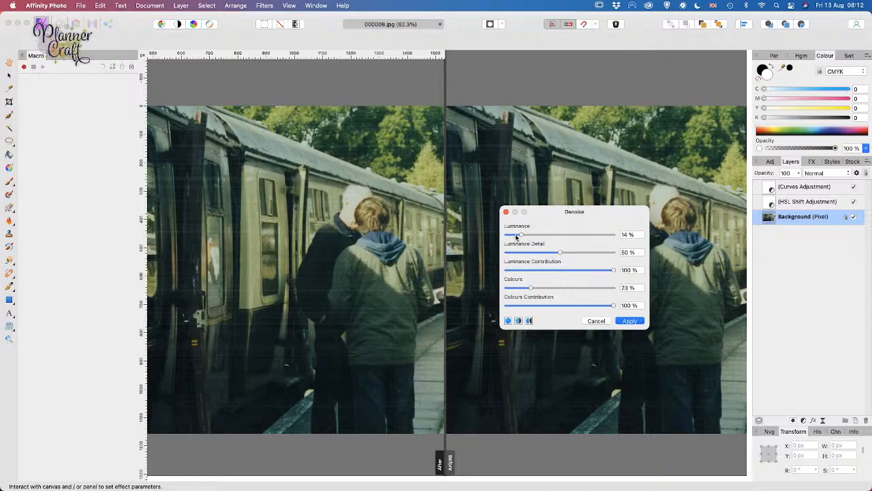
left_click_drag(523, 236, 593, 253)
left_click_drag(531, 289, 596, 289)
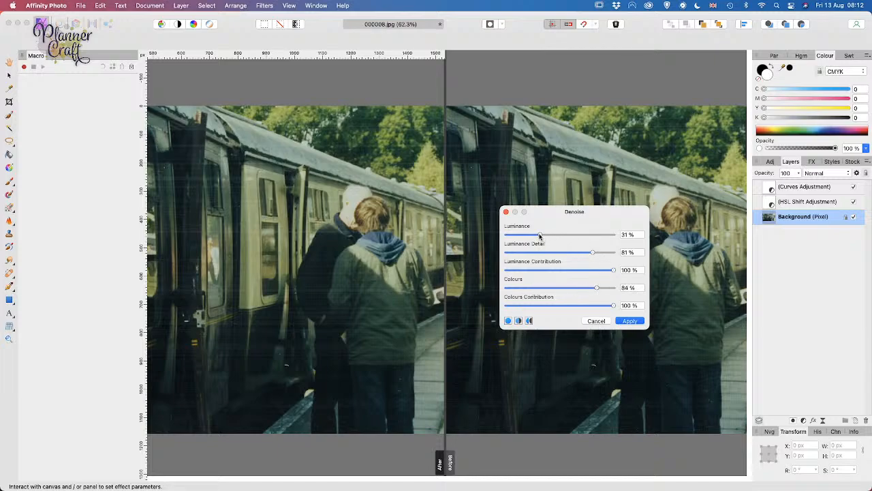
left_click_drag(539, 236, 596, 241)
left_click(597, 320)
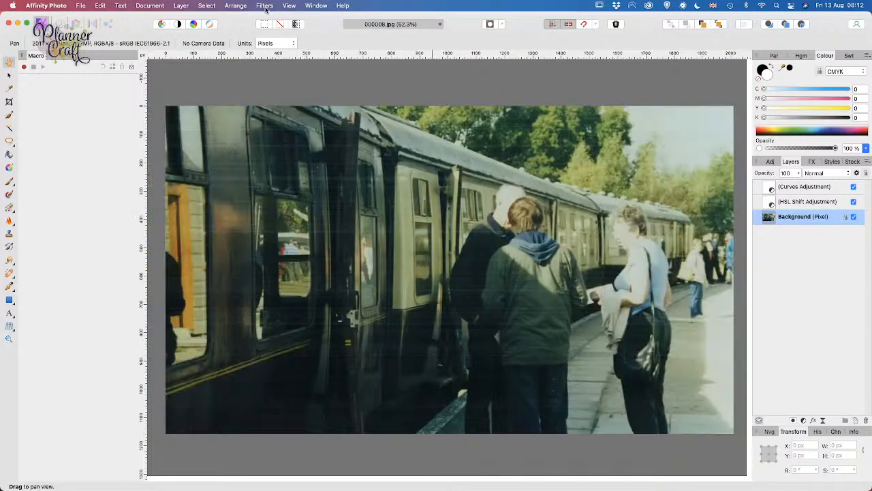
Try the Diffuse noise filter on the Background layer at 100%, 1% and 0% Intensity
left_click(266, 6)
mouse_move(298, 48)
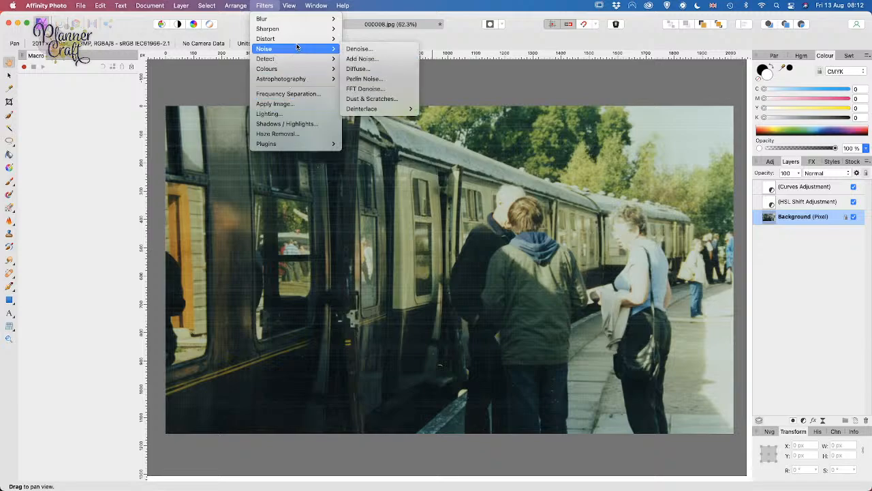
left_click(382, 69)
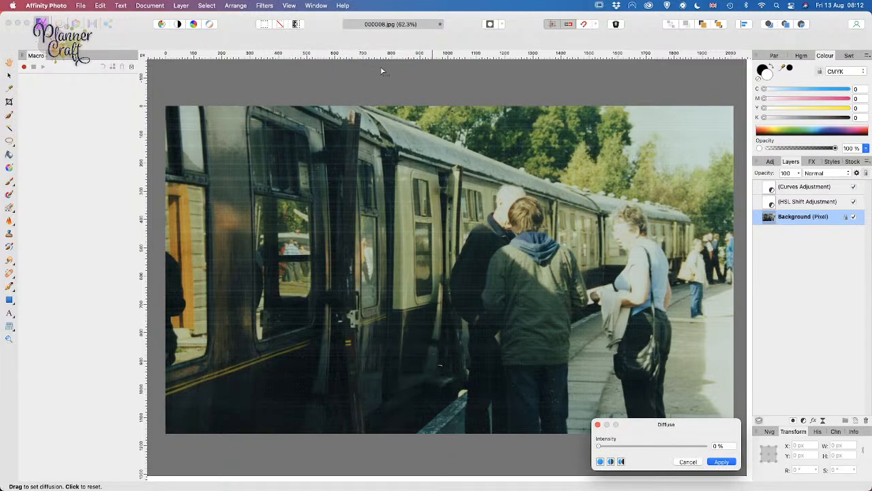
left_click_drag(608, 448, 716, 446)
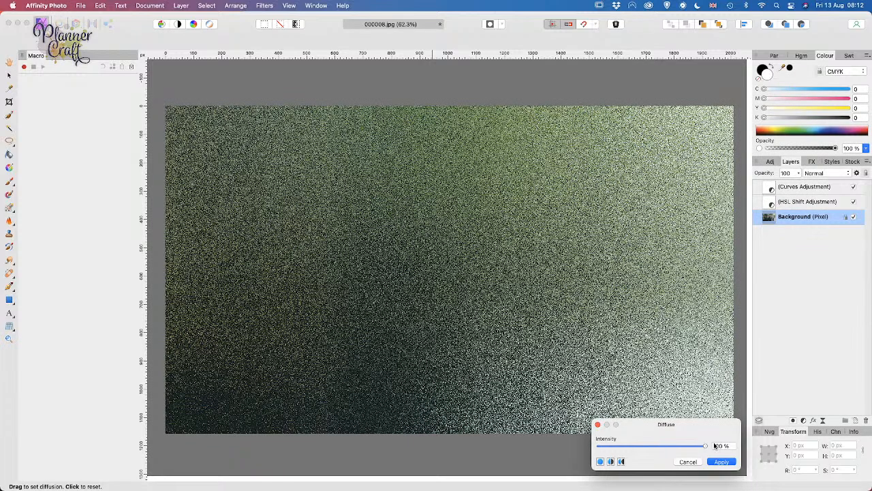
left_click_drag(716, 446, 600, 449)
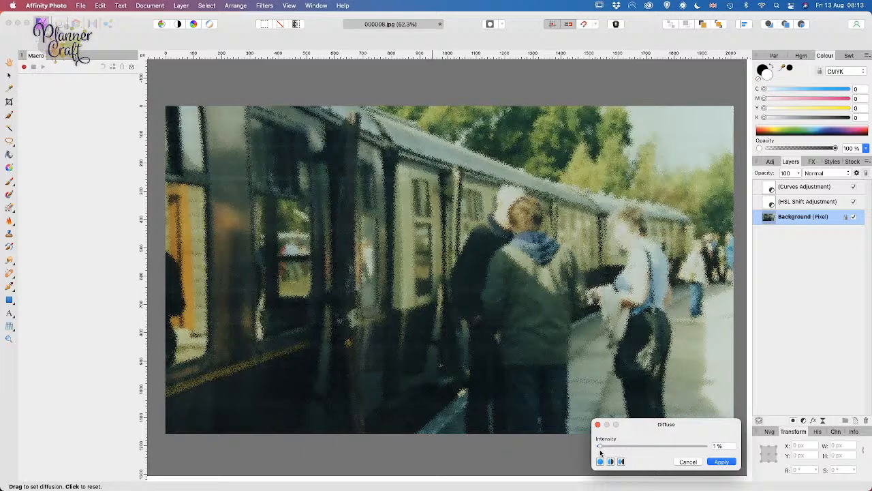
left_click_drag(599, 449, 598, 449)
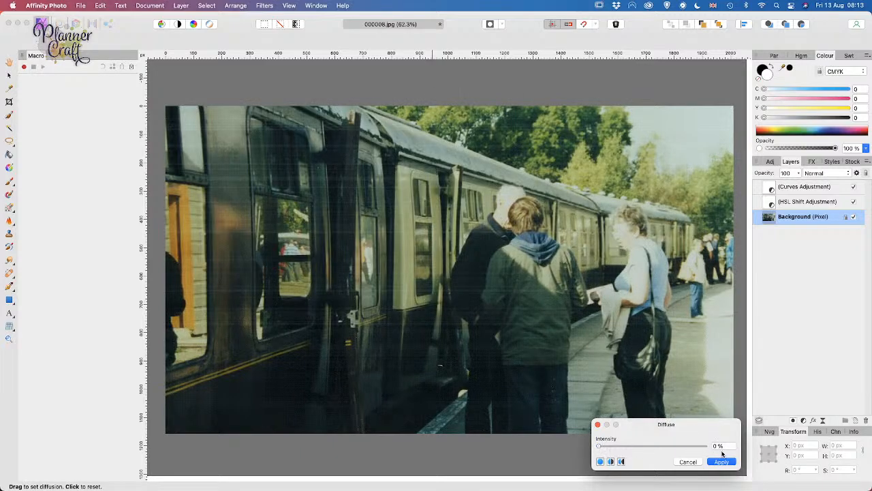
left_click(716, 446)
key("Return")
left_click(687, 462)
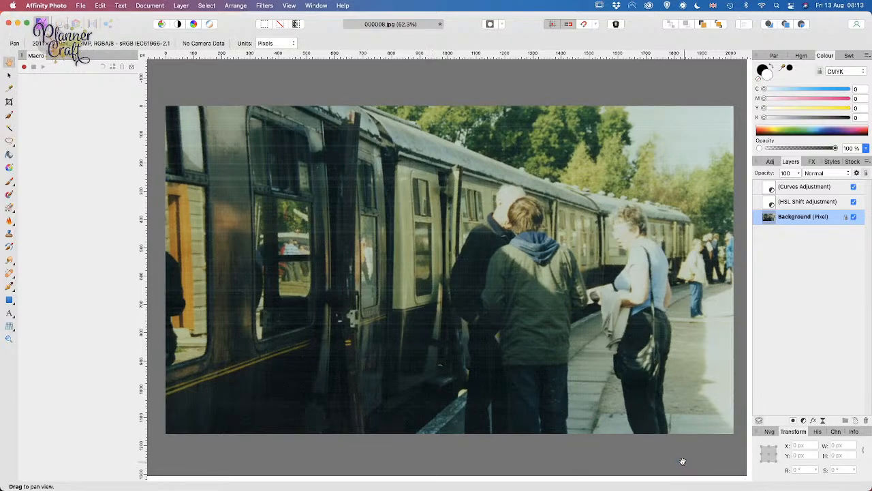
Try the FFT Denoise filter on the Background layer with a side-by-side before/after comparison and a wider brush
left_click(265, 6)
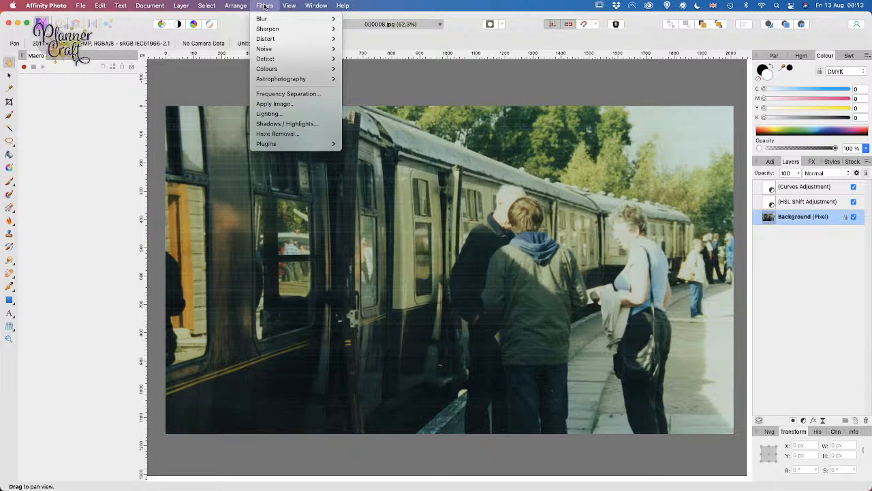
mouse_move(268, 23)
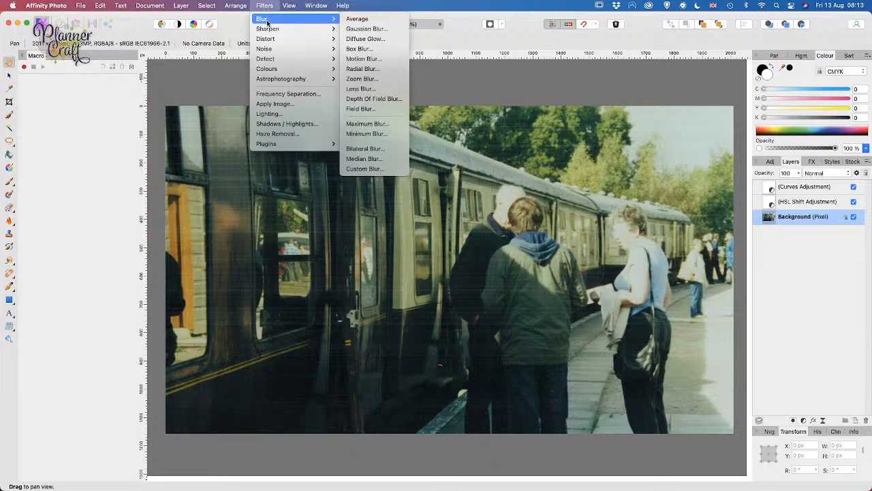
mouse_move(272, 39)
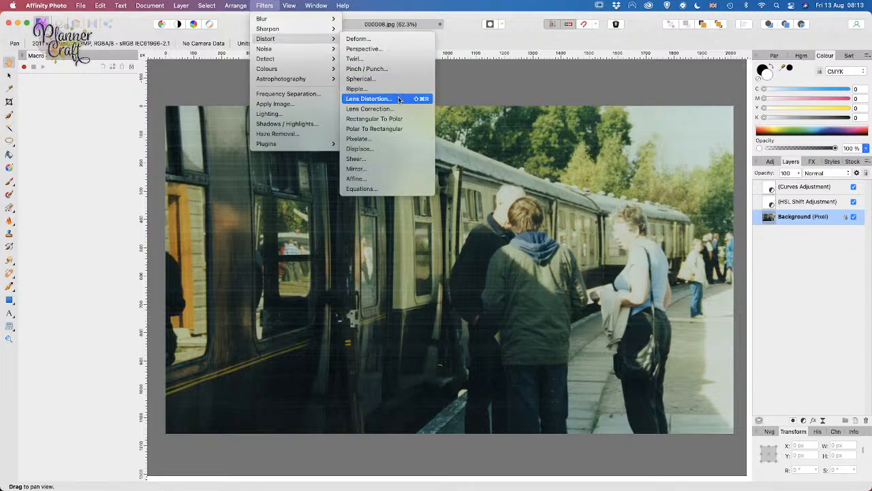
mouse_move(329, 51)
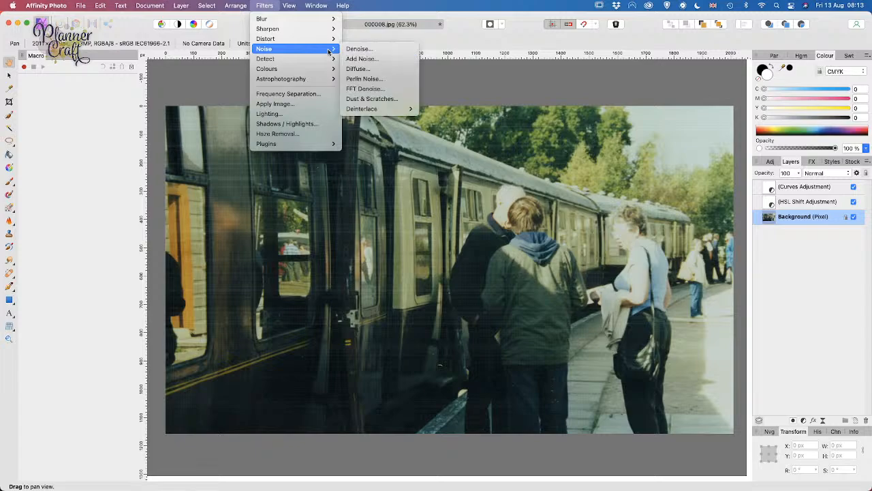
left_click(381, 89)
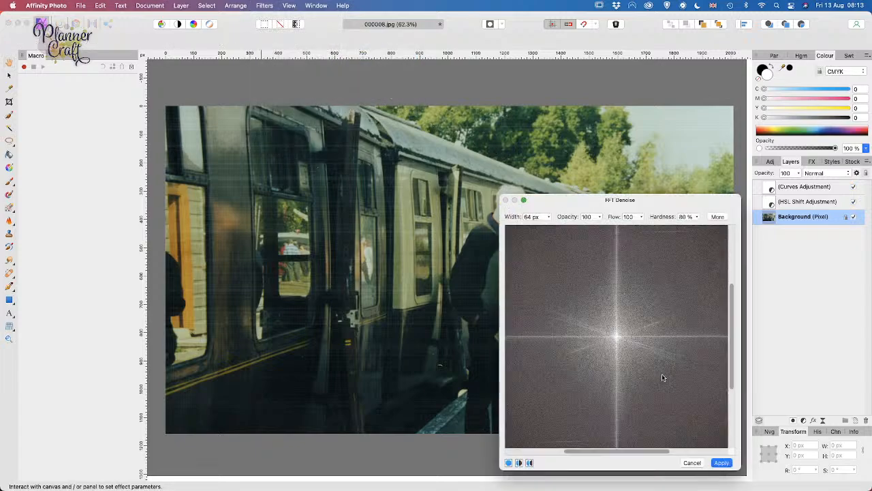
left_click(530, 463)
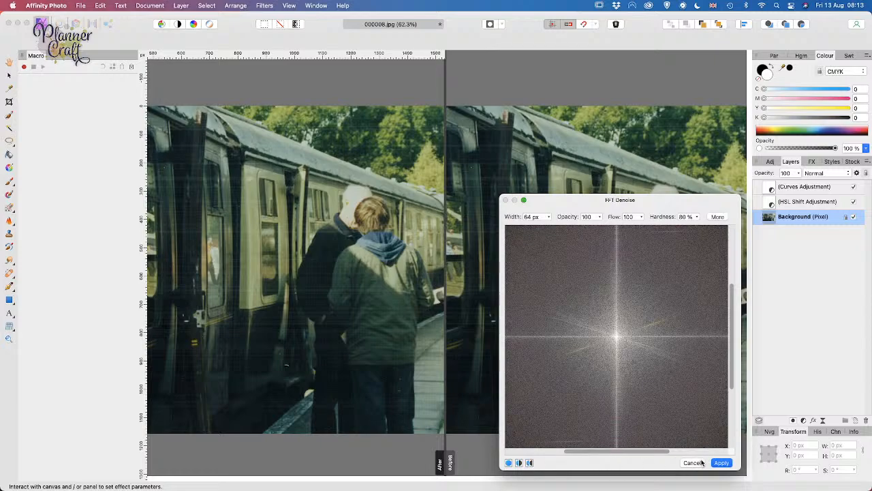
left_click(550, 218)
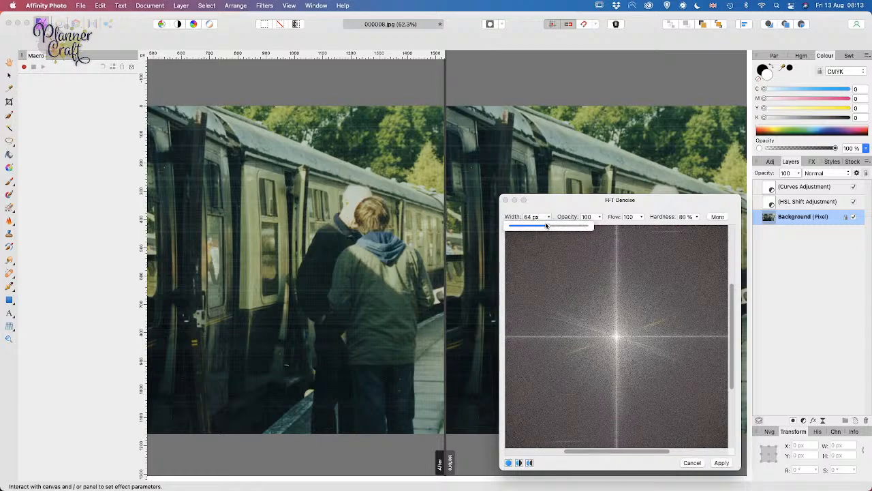
left_click_drag(549, 229, 563, 230)
left_click(688, 463)
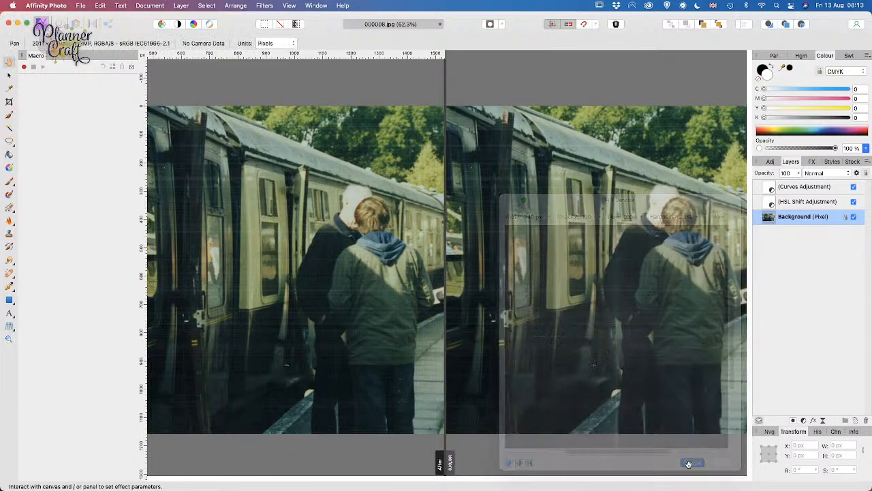
Try a Gaussian Blur with a 42.4 px radius on the Background layer
left_click(286, 6)
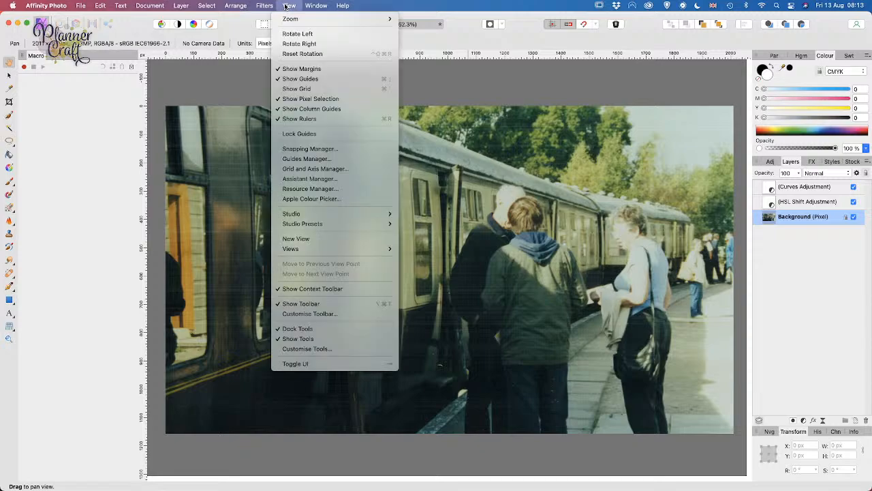
mouse_move(265, 6)
mouse_move(292, 62)
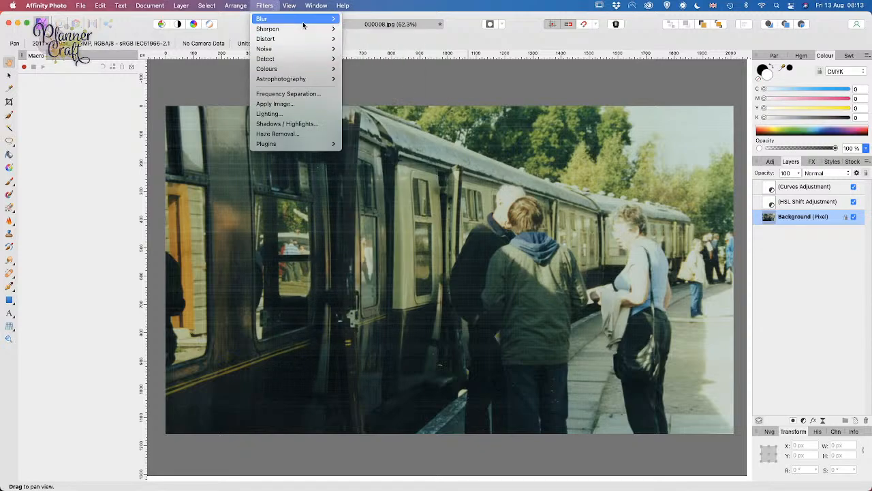
mouse_move(315, 22)
left_click(356, 28)
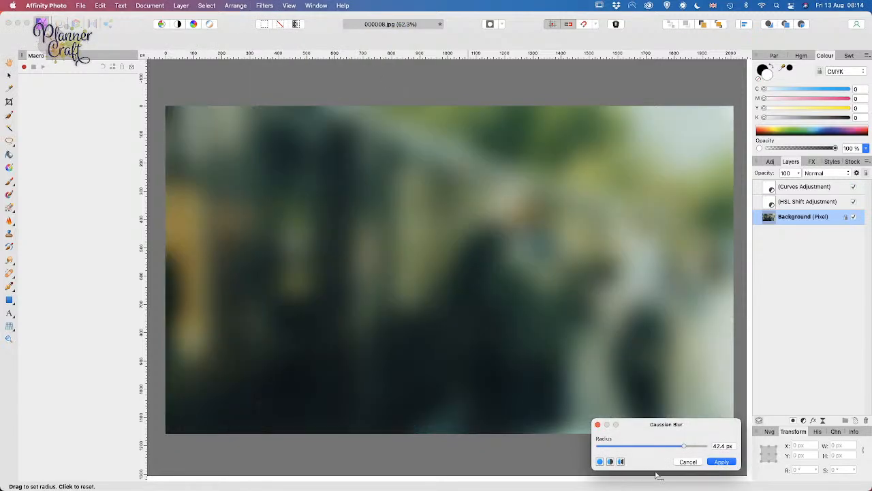
left_click(689, 461)
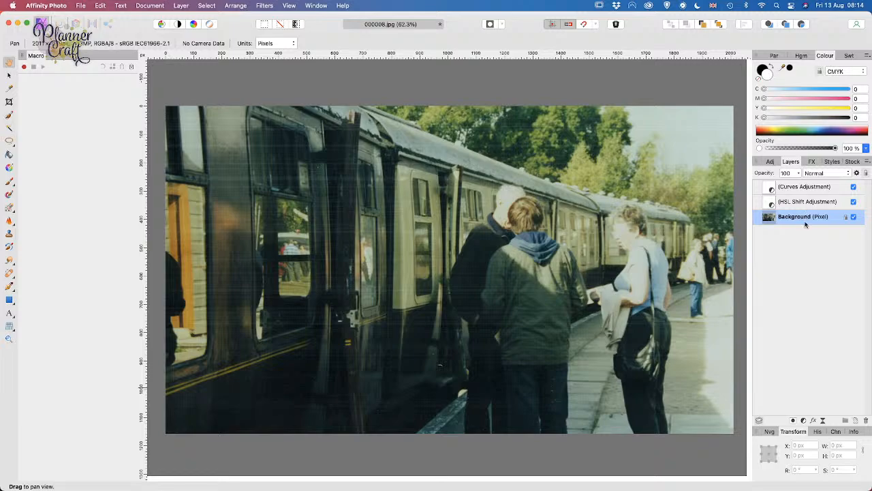
Duplicate the Background layer directly above the original
key("super+j")
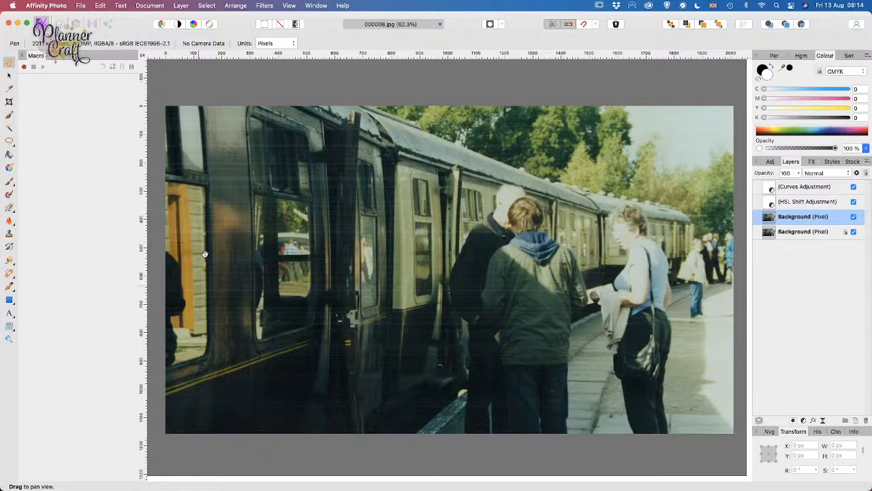
Apply a Gaussian Blur with a 9.8 px radius to the duplicated Background layer
left_click(260, 6)
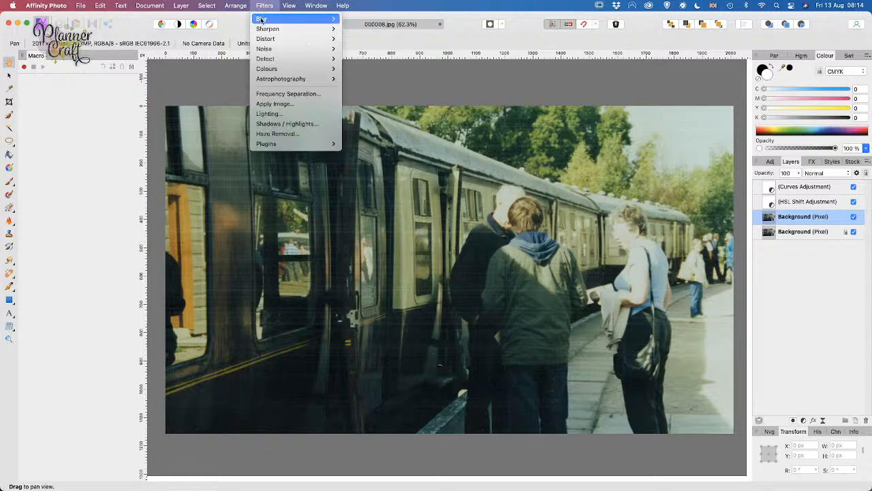
mouse_move(263, 18)
left_click(370, 28)
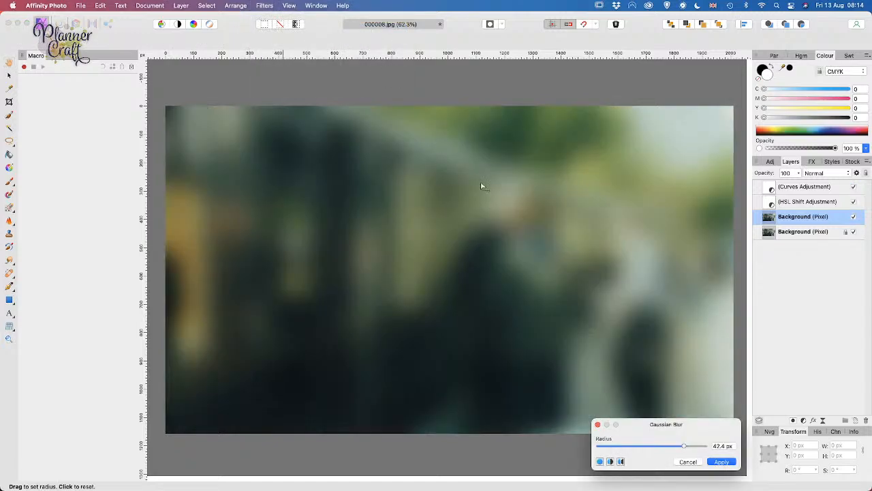
left_click(628, 446)
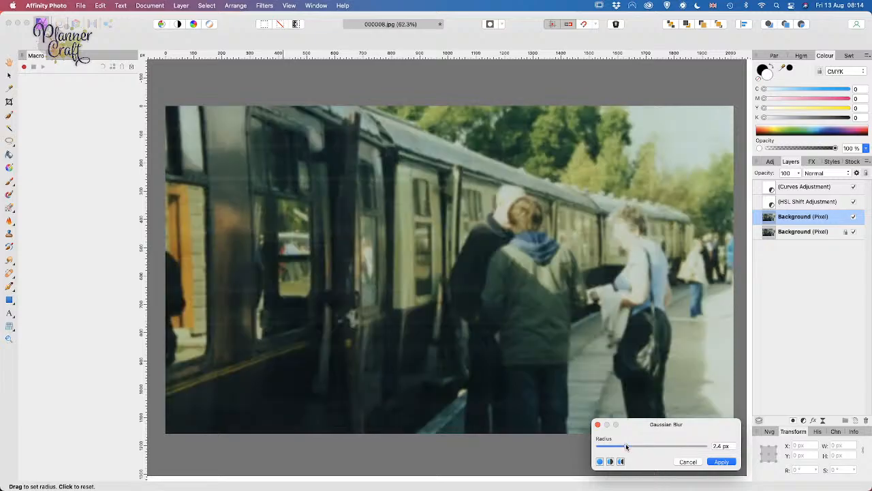
left_click_drag(627, 446, 645, 446)
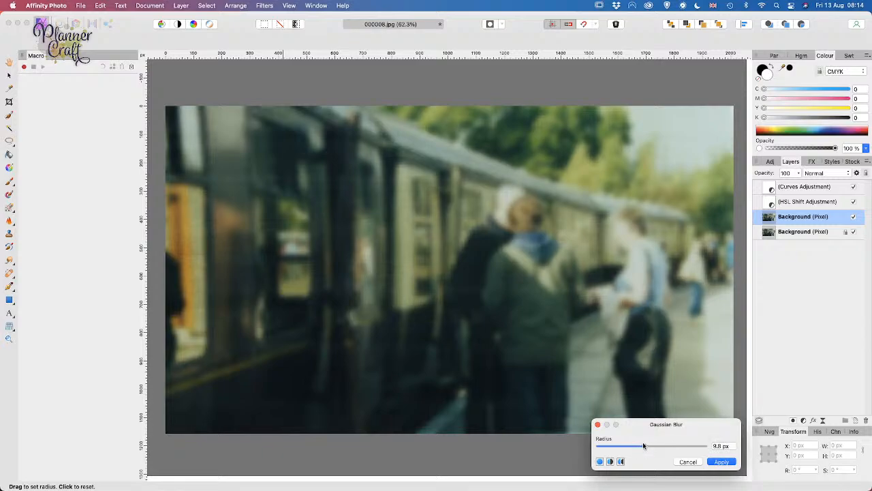
left_click(720, 464)
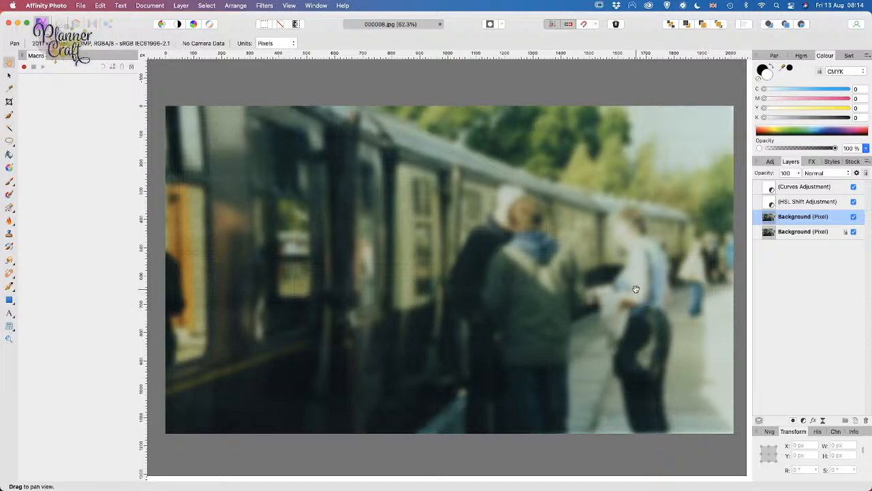
Set the blurred Background duplicate to the Darker Colour blend mode at 97% opacity
left_click(811, 175)
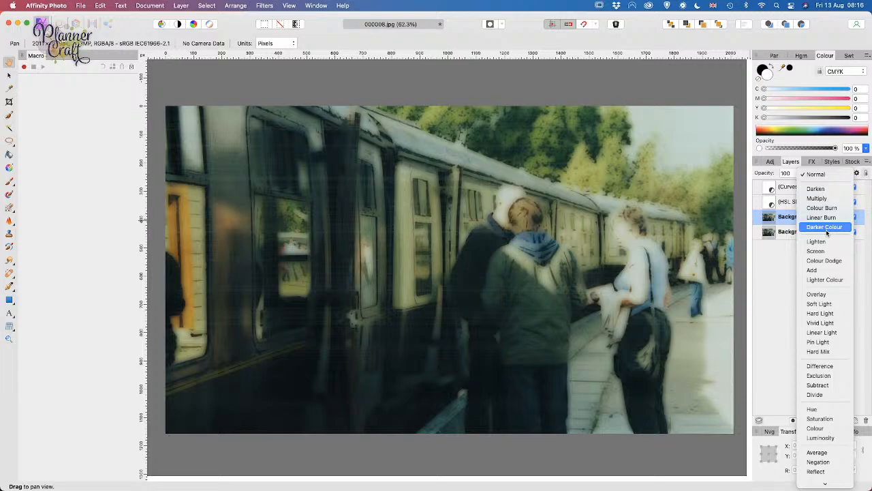
left_click(827, 228)
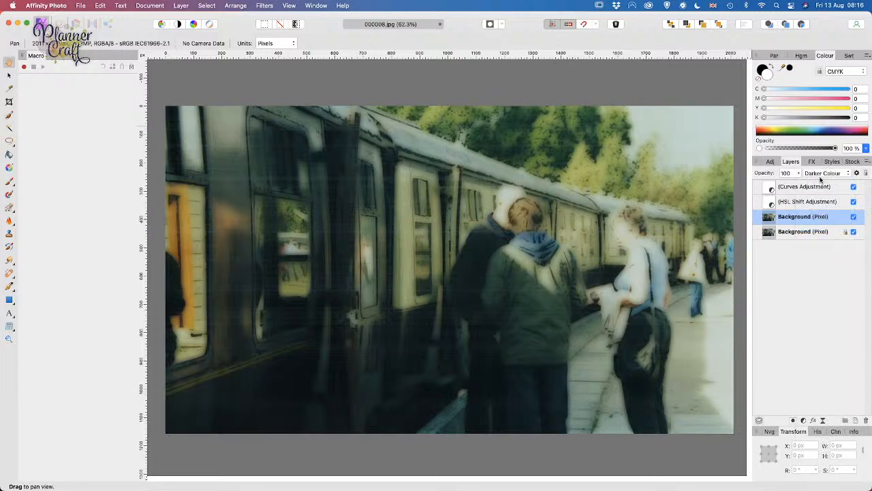
left_click(798, 175)
left_click(763, 184)
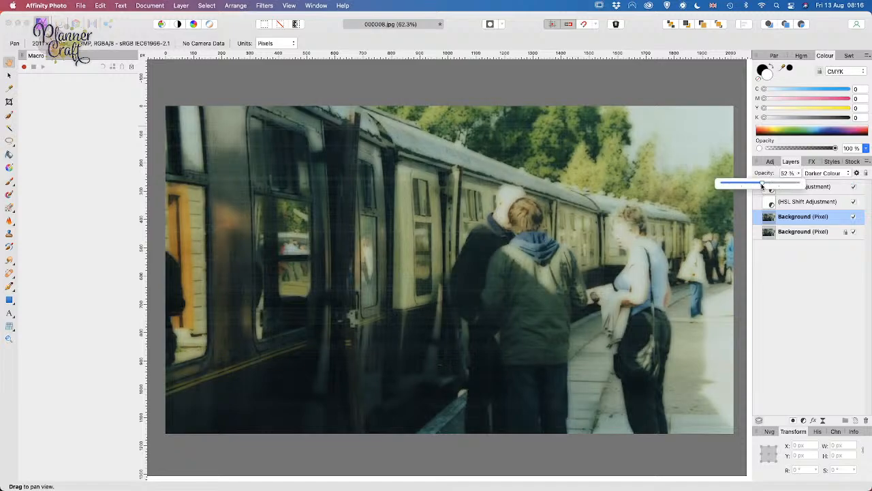
left_click_drag(764, 186, 819, 190)
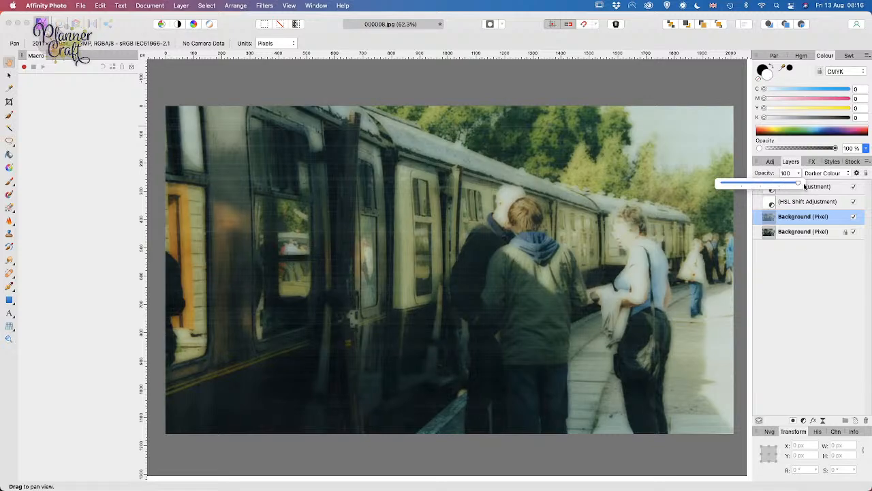
mouse_move(804, 185)
left_mouse_down()
mouse_move(750, 190)
mouse_move(796, 189)
left_mouse_up()
Add a mask to the blurred Background layer and lightly erase on it with the Erase Brush Tool at 14% opacity
left_click(793, 420)
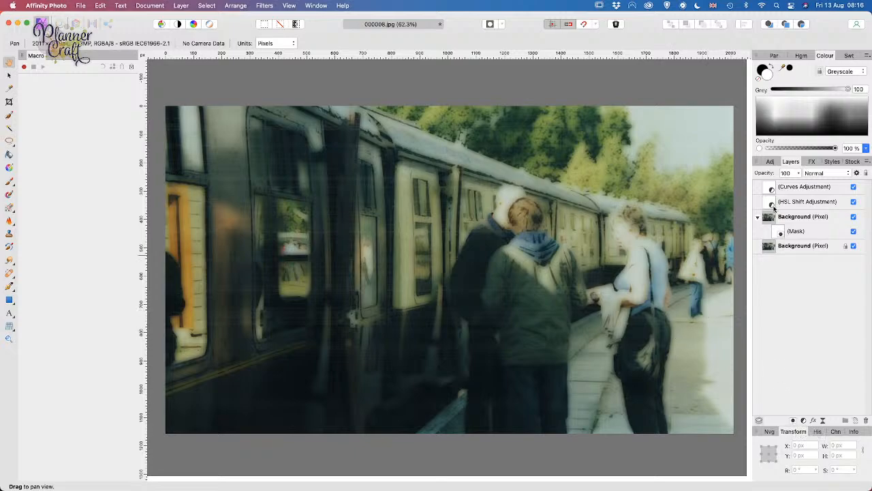
left_click(779, 233)
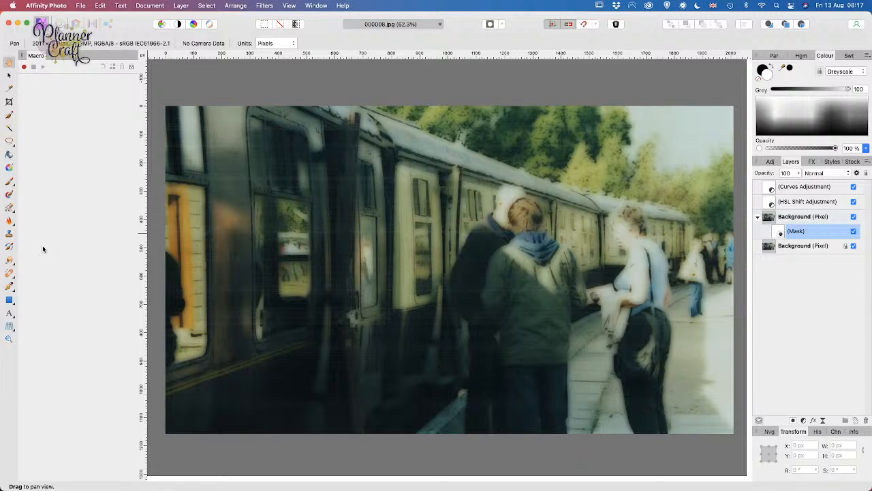
left_click(10, 208)
left_click(10, 209)
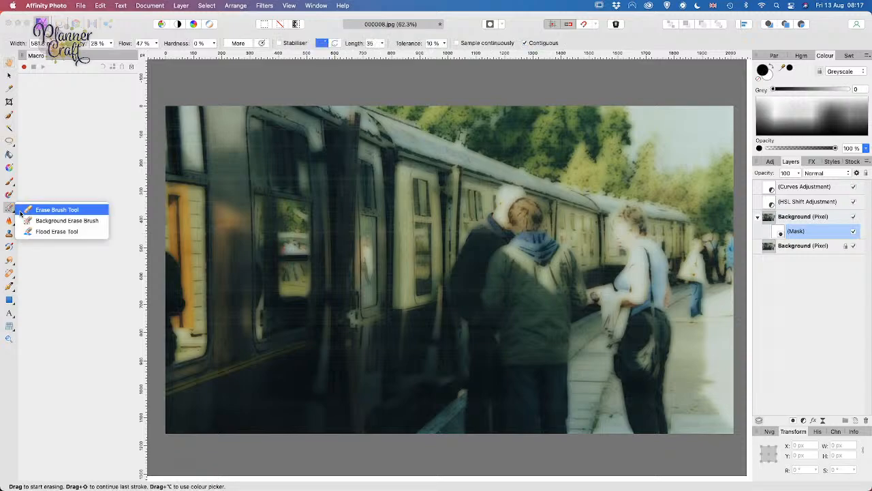
left_click(35, 214)
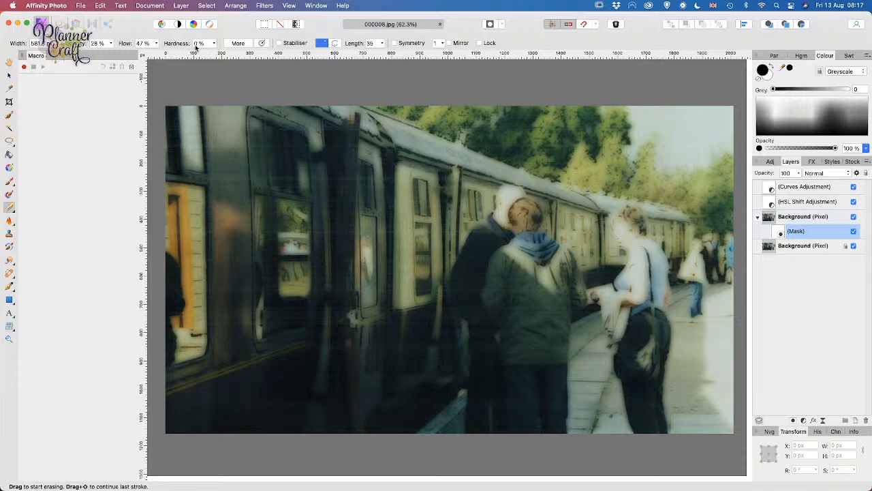
left_click(110, 43)
left_click(100, 56)
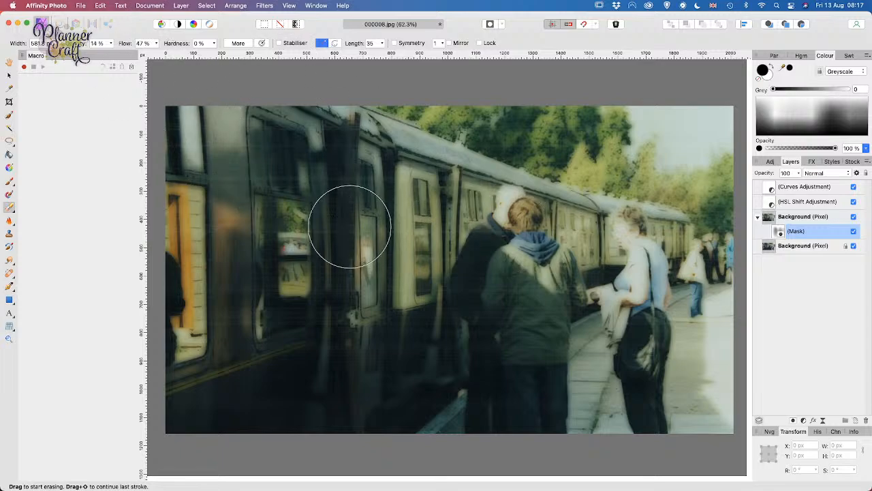
Erase the mask over the people on the platform with a smaller brush about 219 px wide at 31% opacity
key("bracketleft")
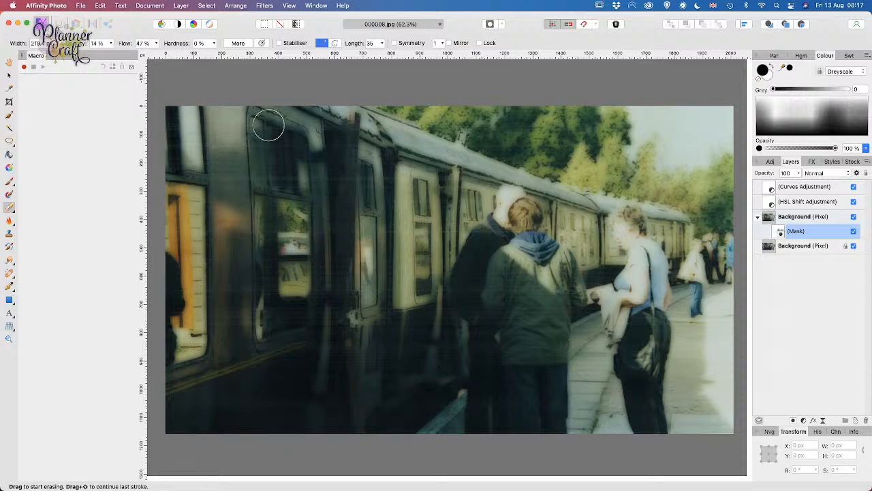
left_click(110, 43)
left_click_drag(108, 55, 123, 55)
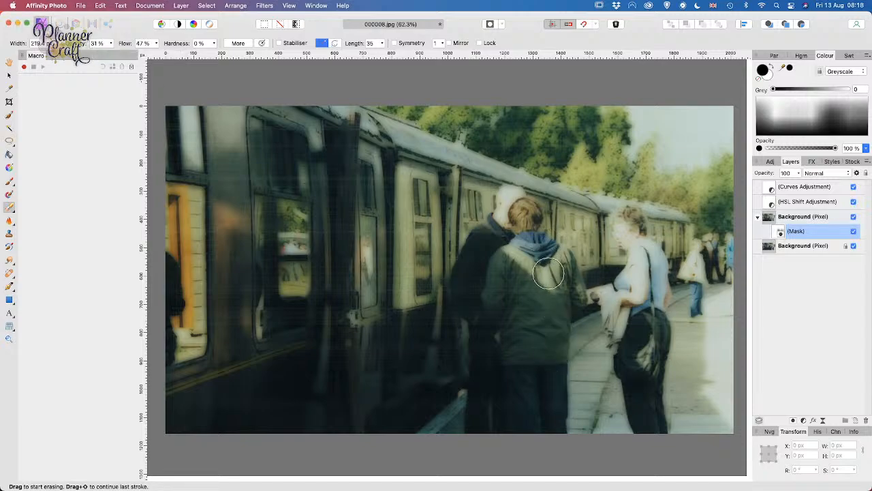
mouse_move(548, 273)
left_mouse_down()
mouse_move(549, 303)
mouse_move(546, 256)
mouse_move(531, 287)
mouse_move(529, 245)
mouse_move(526, 270)
mouse_move(555, 271)
mouse_move(556, 245)
mouse_move(531, 244)
mouse_move(541, 252)
mouse_move(526, 240)
mouse_move(528, 207)
mouse_move(522, 240)
mouse_move(514, 208)
mouse_move(509, 235)
mouse_move(509, 205)
mouse_move(502, 252)
mouse_move(481, 266)
mouse_move(477, 291)
mouse_move(520, 363)
mouse_move(535, 333)
mouse_move(543, 375)
mouse_move(551, 341)
mouse_move(544, 434)
mouse_move(540, 342)
mouse_move(544, 444)
mouse_move(527, 434)
left_mouse_up()
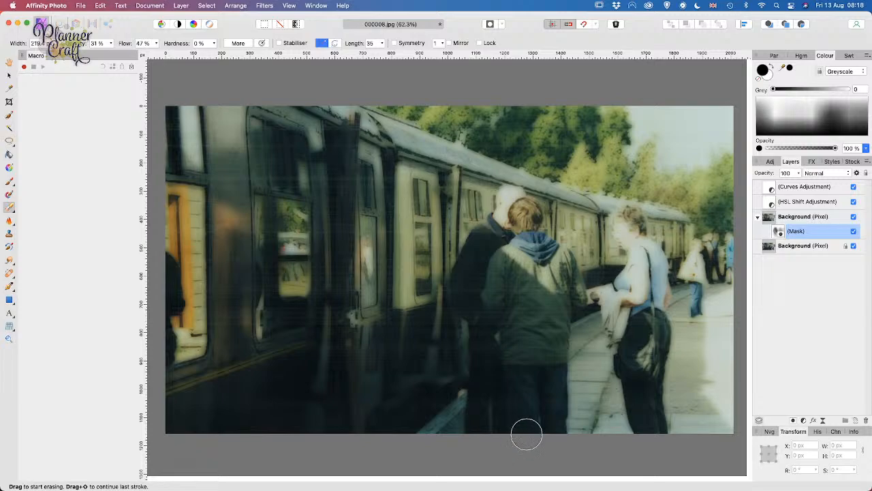
mouse_move(569, 410)
left_mouse_down()
mouse_move(577, 423)
mouse_move(565, 345)
mouse_move(560, 436)
mouse_move(559, 366)
mouse_move(574, 277)
mouse_move(538, 247)
mouse_move(523, 212)
mouse_move(477, 246)
mouse_move(467, 288)
mouse_move(491, 329)
mouse_move(483, 441)
left_mouse_up()
mouse_move(656, 240)
left_mouse_down()
mouse_move(642, 261)
mouse_move(649, 365)
mouse_move(653, 319)
mouse_move(645, 439)
mouse_move(659, 444)
mouse_move(651, 405)
mouse_move(656, 425)
mouse_move(666, 301)
left_mouse_up()
mouse_move(658, 263)
left_mouse_down()
mouse_move(642, 242)
mouse_move(636, 215)
mouse_move(623, 215)
mouse_move(628, 256)
mouse_move(625, 231)
mouse_move(637, 255)
mouse_move(623, 311)
mouse_move(615, 301)
mouse_move(622, 304)
mouse_move(607, 321)
mouse_move(617, 328)
mouse_move(640, 441)
mouse_move(624, 358)
mouse_move(636, 430)
mouse_move(634, 373)
mouse_move(654, 323)
mouse_move(653, 432)
mouse_move(663, 322)
mouse_move(655, 255)
mouse_move(661, 357)
mouse_move(661, 310)
mouse_move(682, 309)
mouse_move(736, 243)
mouse_move(735, 258)
mouse_move(734, 248)
mouse_move(710, 250)
mouse_move(715, 265)
mouse_move(696, 249)
mouse_move(716, 245)
mouse_move(692, 266)
mouse_move(709, 247)
mouse_move(699, 287)
mouse_move(688, 289)
mouse_move(693, 313)
mouse_move(698, 252)
mouse_move(704, 276)
mouse_move(693, 277)
mouse_move(713, 244)
mouse_move(733, 255)
mouse_move(704, 253)
mouse_move(698, 242)
mouse_move(707, 282)
mouse_move(720, 258)
mouse_move(714, 248)
mouse_move(705, 276)
mouse_move(712, 256)
mouse_move(721, 267)
mouse_move(720, 254)
mouse_move(724, 267)
mouse_move(703, 279)
mouse_move(712, 266)
mouse_move(632, 235)
mouse_move(637, 218)
mouse_move(624, 208)
mouse_move(531, 228)
mouse_move(509, 196)
left_mouse_up()
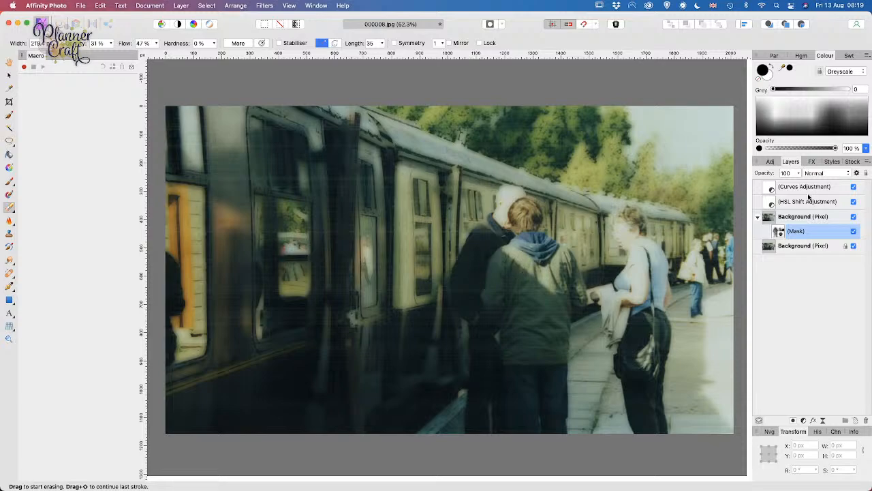
Fine-tune the opacity of the masked Background layer
left_click(816, 216)
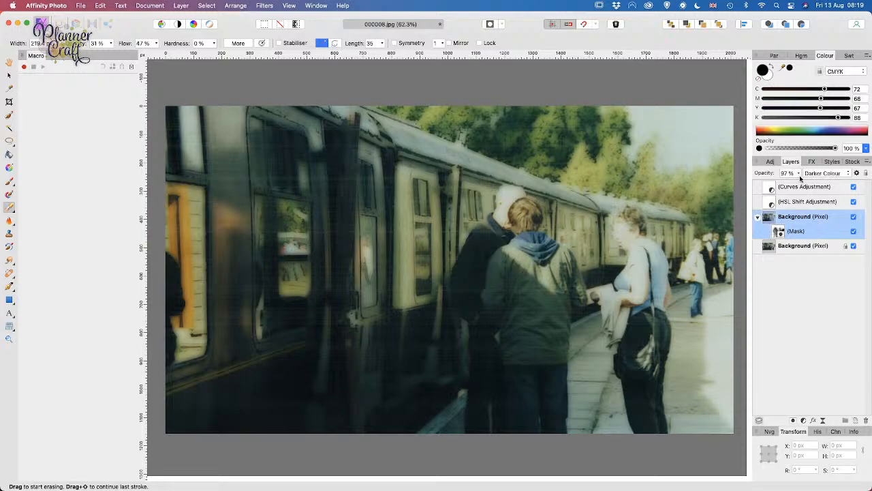
left_click(800, 174)
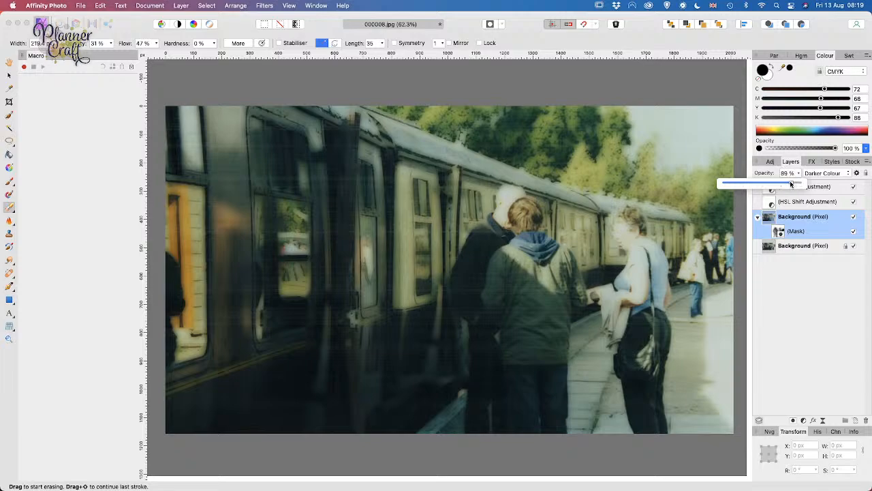
left_click_drag(791, 184, 794, 184)
left_click_drag(801, 184, 802, 184)
Flatten the Curves Adjustment, HSL Shift Adjustment and both Background layers into one pixel layer
left_click(816, 186)
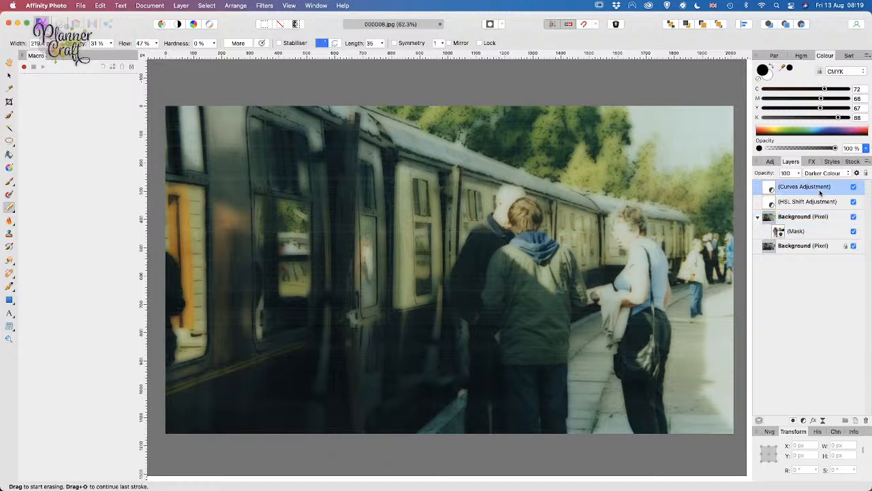
left_click(809, 249, "shift")
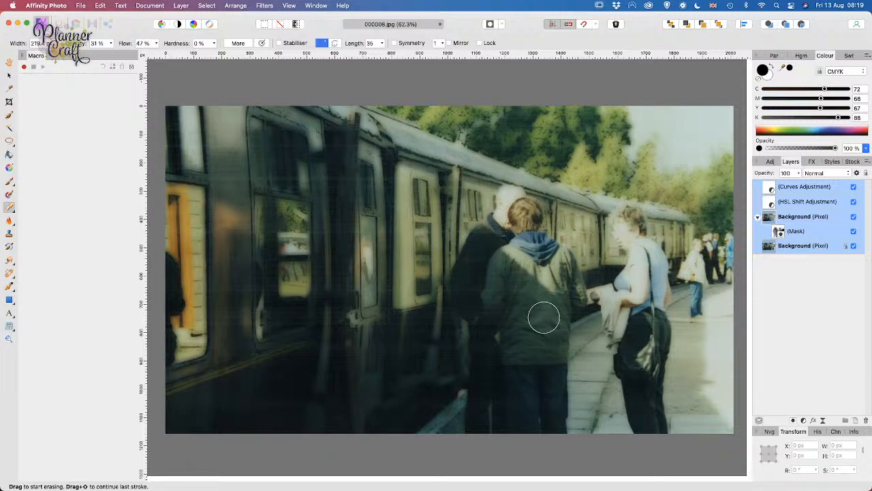
left_click(150, 5)
left_click(178, 204)
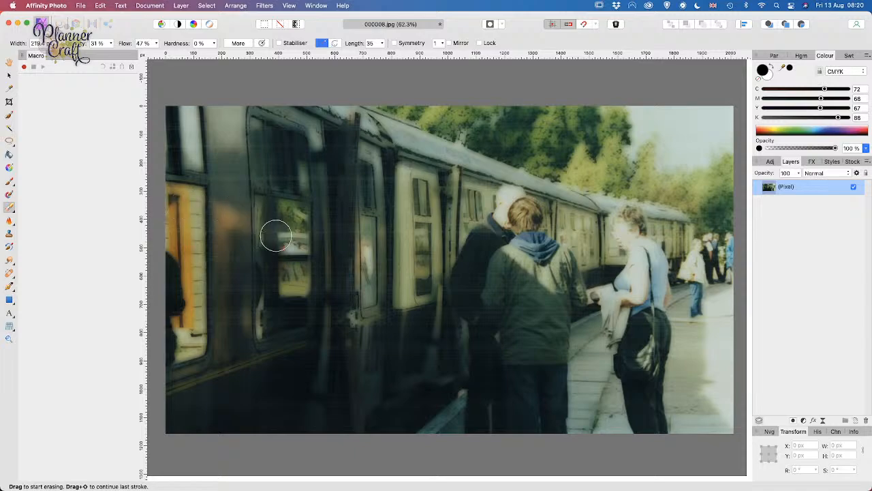
Heal the horizontal scan lines on the first carriage's panel between the windows with the Healing Brush Tool, sampling clean areas nearby
scroll(275, 236, "up", 1)
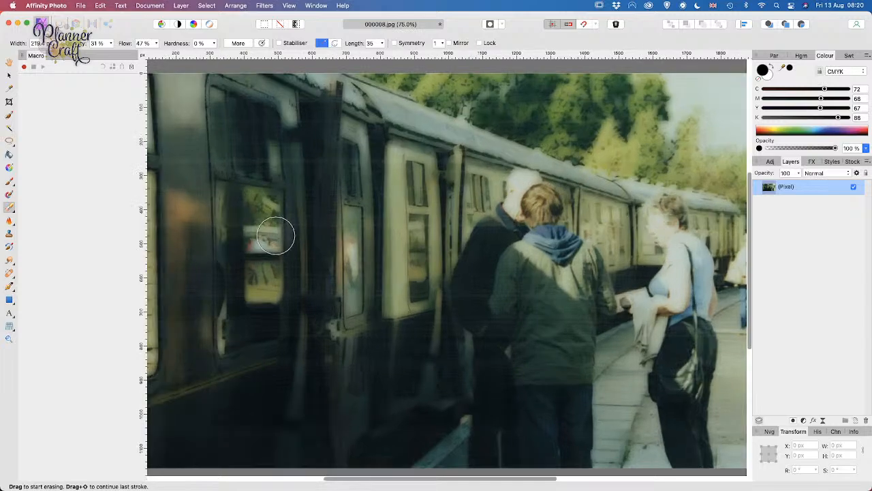
left_click_drag(276, 236, 408, 355)
left_click_drag(351, 310, 403, 336)
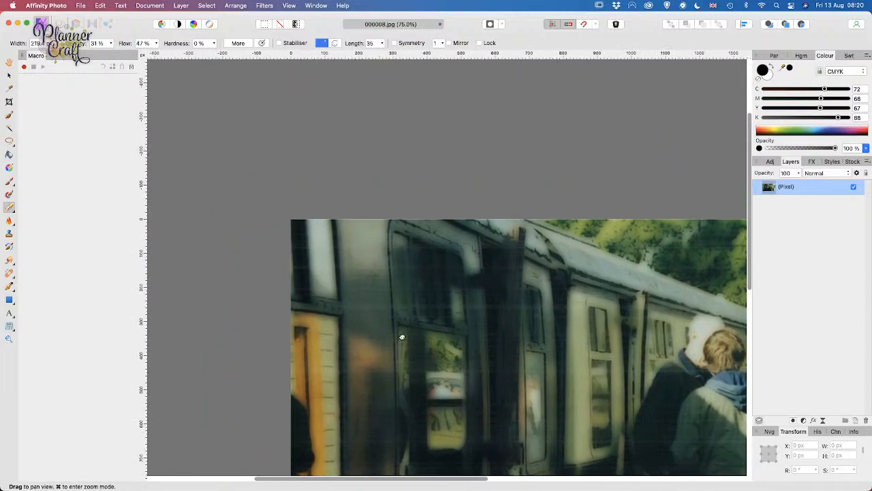
scroll(402, 336, "up", 3)
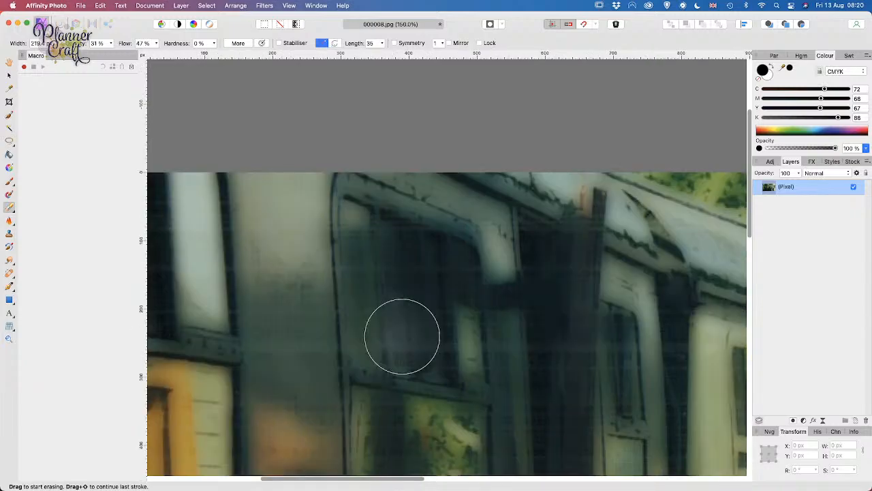
left_click_drag(310, 403, 348, 370)
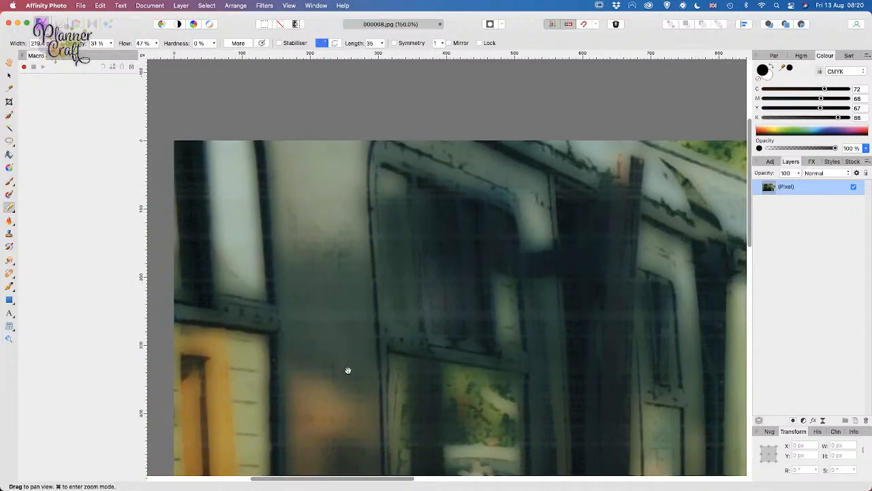
left_click(10, 275)
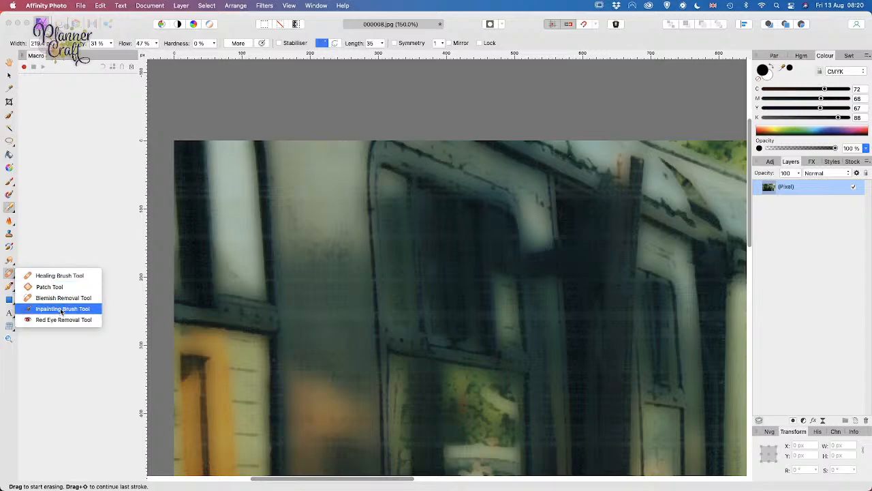
left_click(56, 276)
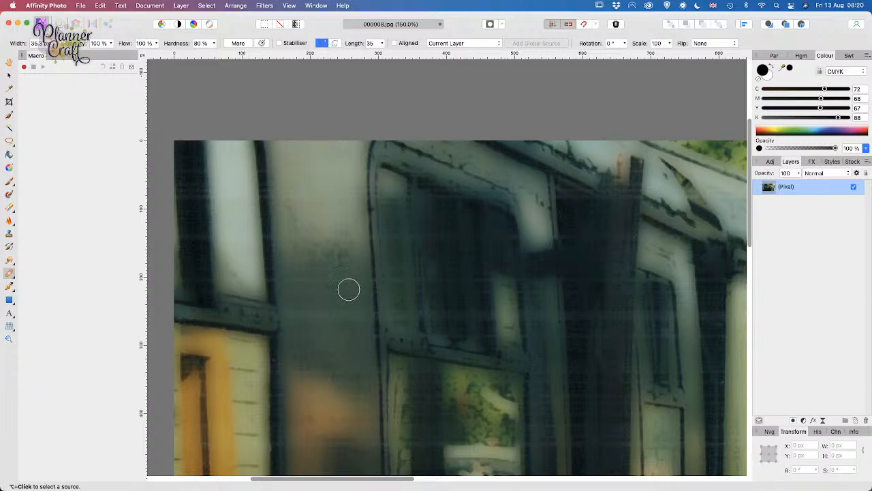
left_click(360, 318)
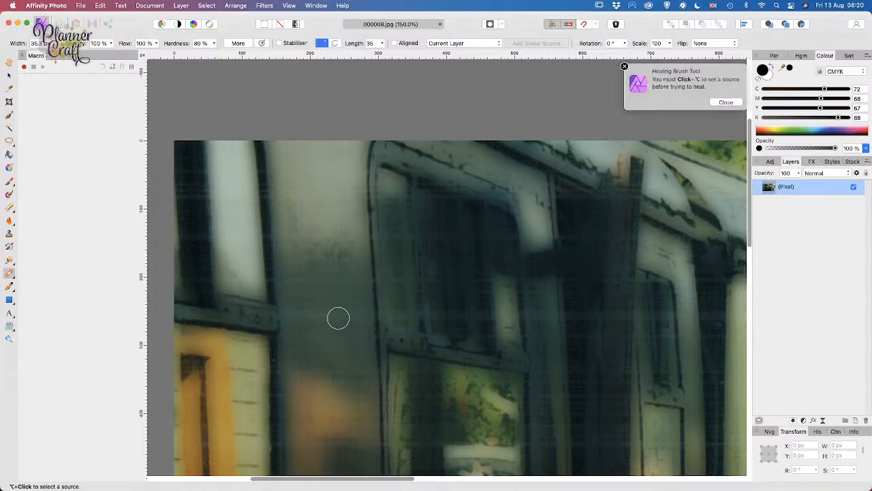
left_click(726, 103)
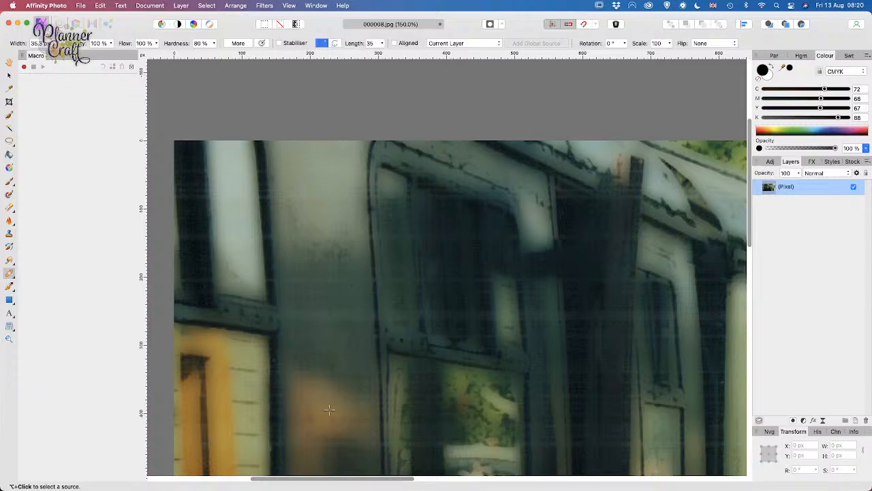
left_click(344, 351, "alt")
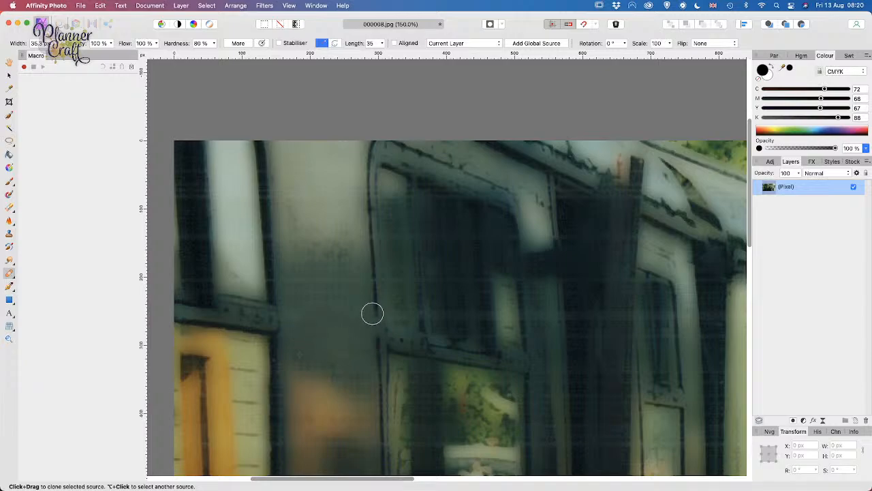
left_click(348, 321, "alt")
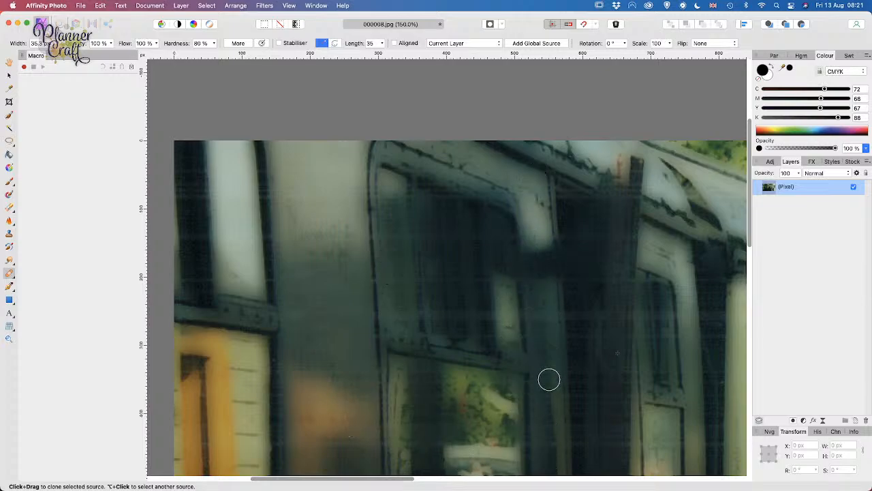
Heal the scan lines on the dark carriage frame around the first door's window, resampling clean source areas beside the lines
left_click(542, 352, "alt")
scroll(479, 334, "down", 2)
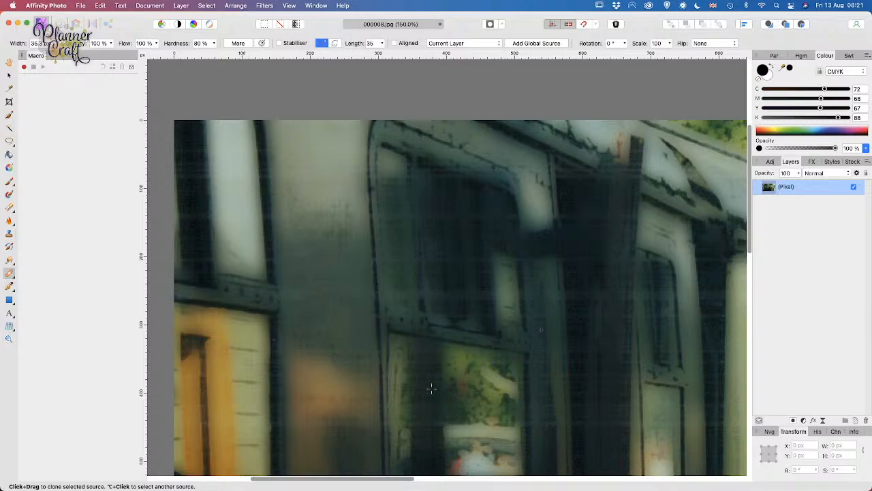
left_click(428, 368, "alt")
scroll(595, 325, "right", 2)
left_click_drag(596, 325, 465, 331)
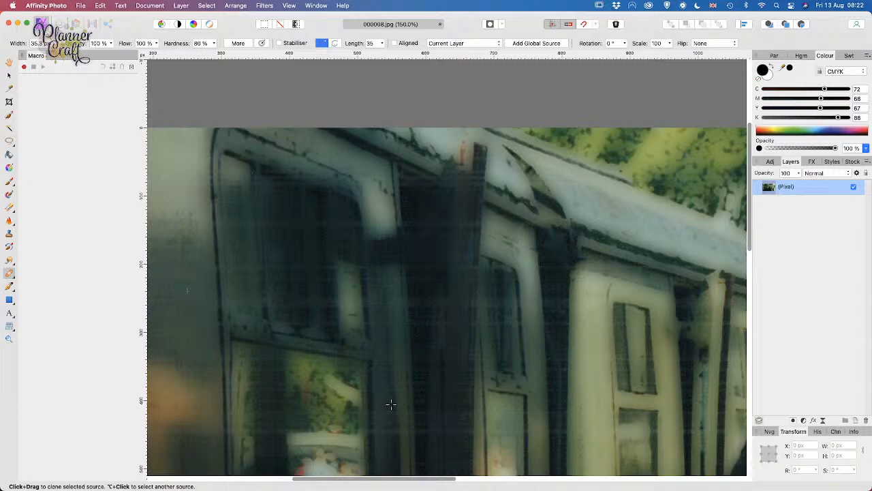
left_click(387, 367, "alt")
scroll(294, 280, "up", 2)
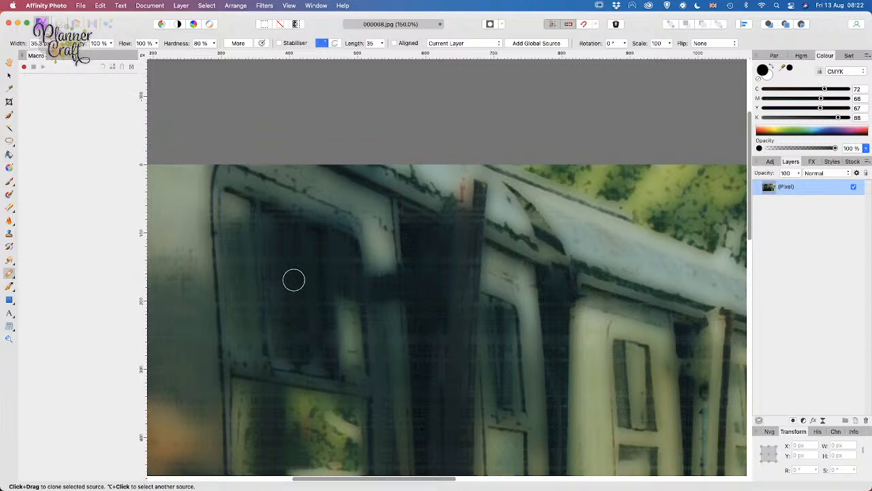
left_click(382, 326, "alt")
Heal the scan lines on the dark gaps and panels between the open doors and the cream door, sampling nearby clean spots
key("space")
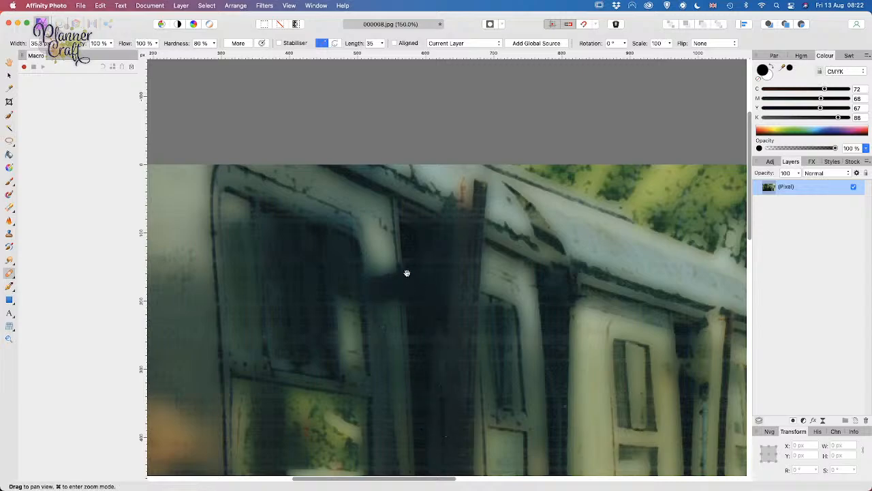
left_click_drag(407, 273, 277, 226)
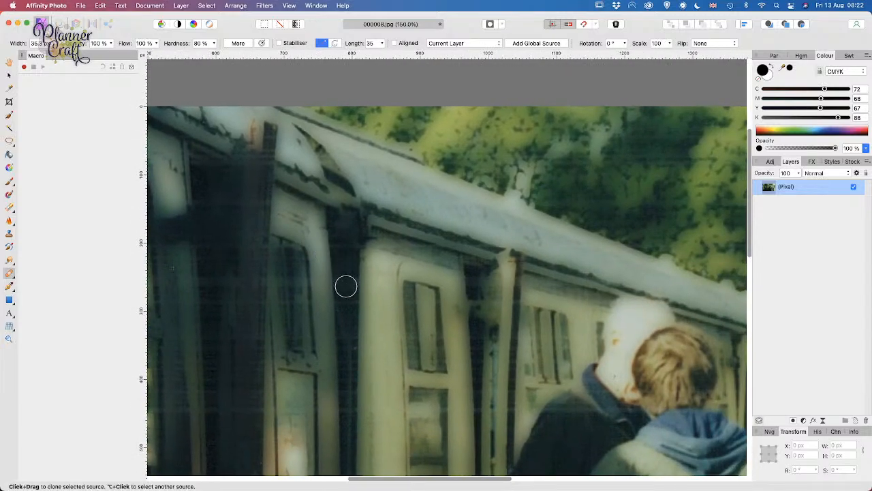
left_click(242, 318, "alt")
left_click(346, 316, "alt")
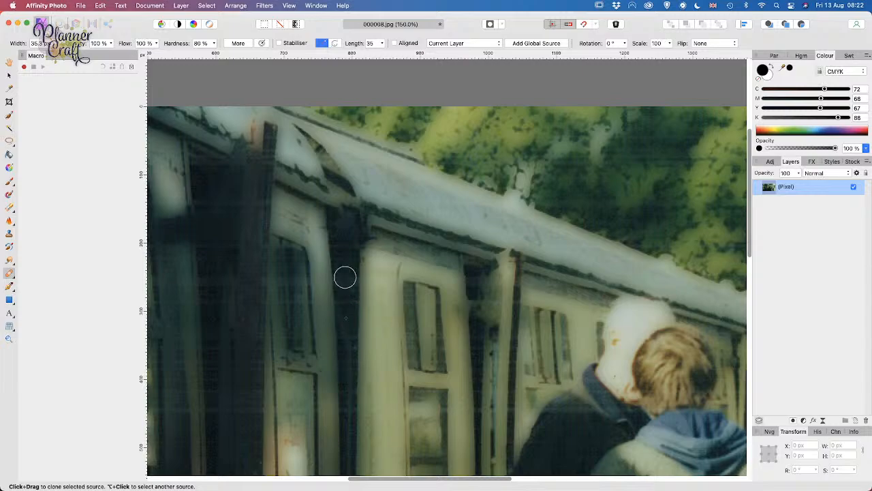
left_click(384, 324, "alt")
Examine the trees, farther carriages and people on the platform for remaining scan lines
key("space")
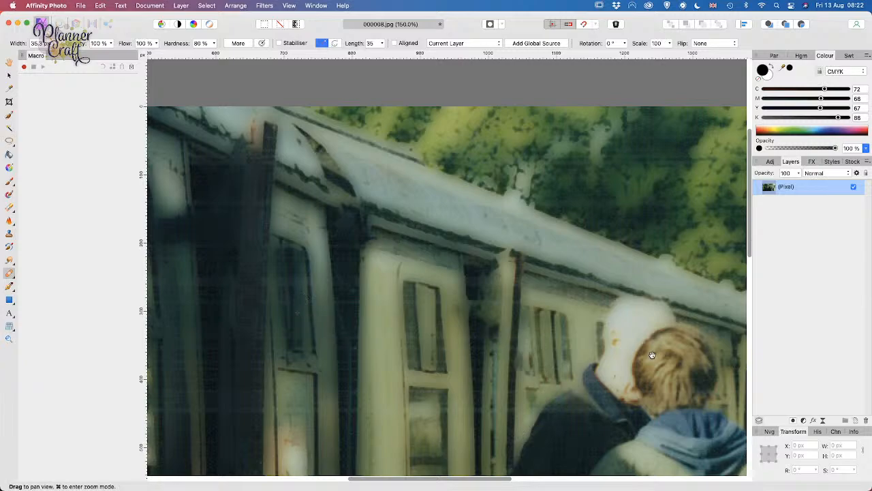
left_click_drag(652, 356, 529, 200)
left_click_drag(516, 322, 550, 114)
left_click_drag(530, 374, 573, 117)
left_click_drag(378, 169, 469, 425)
left_click_drag(376, 244, 106, 240)
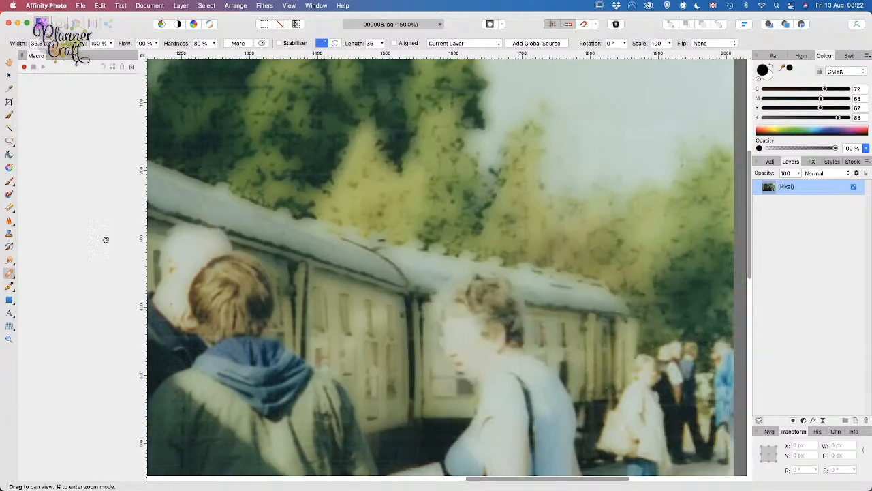
left_click_drag(604, 321, 338, 251)
left_click_drag(327, 328, 592, 320)
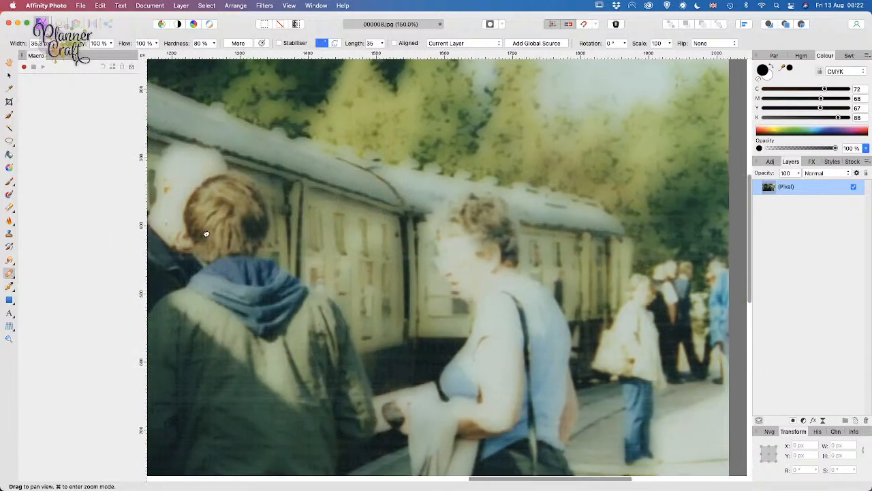
Heal the scan lines across the lower dark pillars between the carriage doors, sampling clean dark areas beside them
mouse_move(206, 234)
left_mouse_down()
mouse_move(297, 300)
mouse_move(582, 280)
mouse_move(549, 298)
mouse_move(413, 264)
left_mouse_up()
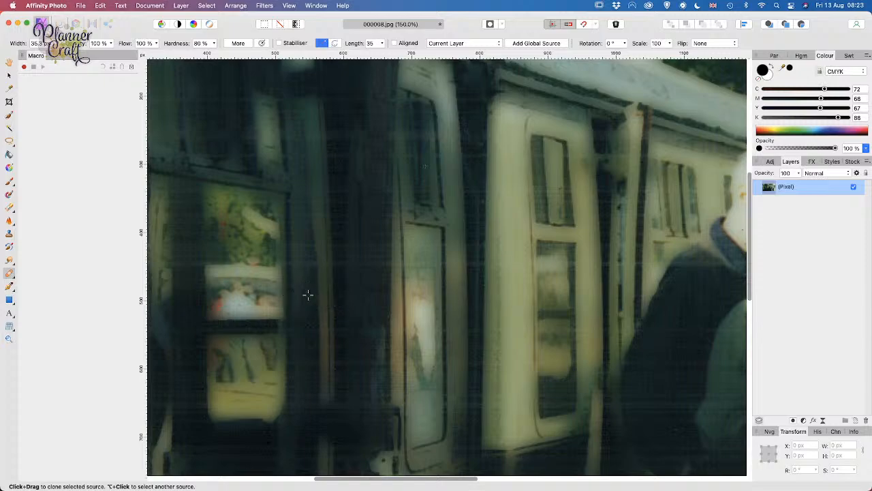
left_click(305, 294, "alt")
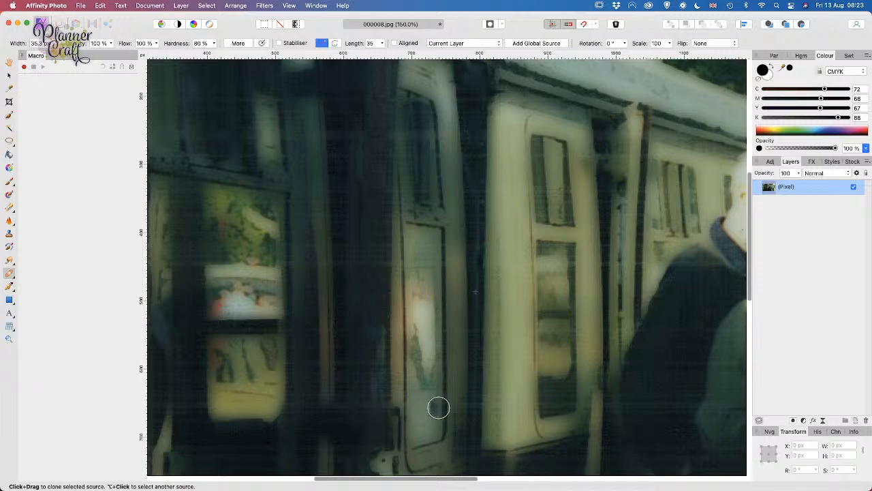
key("super+minus")
key("super+minus")
key("super+minus")
Heal the scan lines across the back of the green jacket, sampling a clean patch of the fabric
key("super+plus")
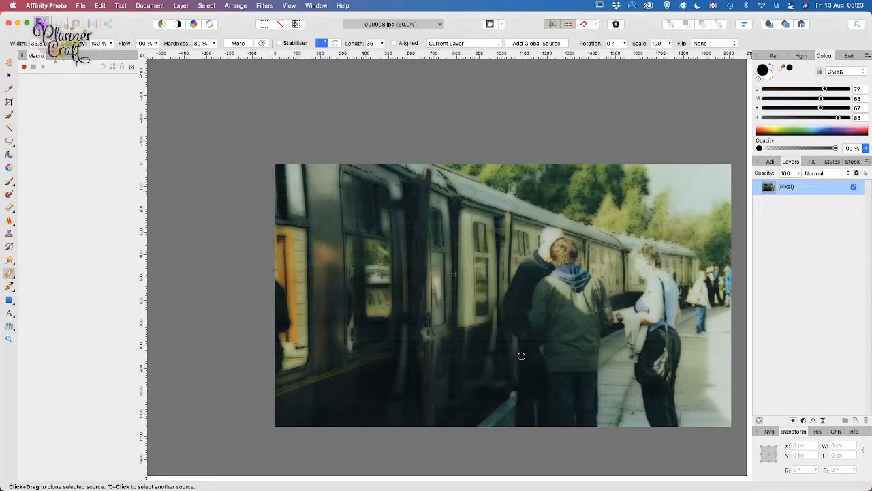
key("super+plus")
mouse_move(530, 361)
left_mouse_down()
mouse_move(488, 260)
mouse_move(341, 201)
left_mouse_up()
key("super+plus")
key("super+plus")
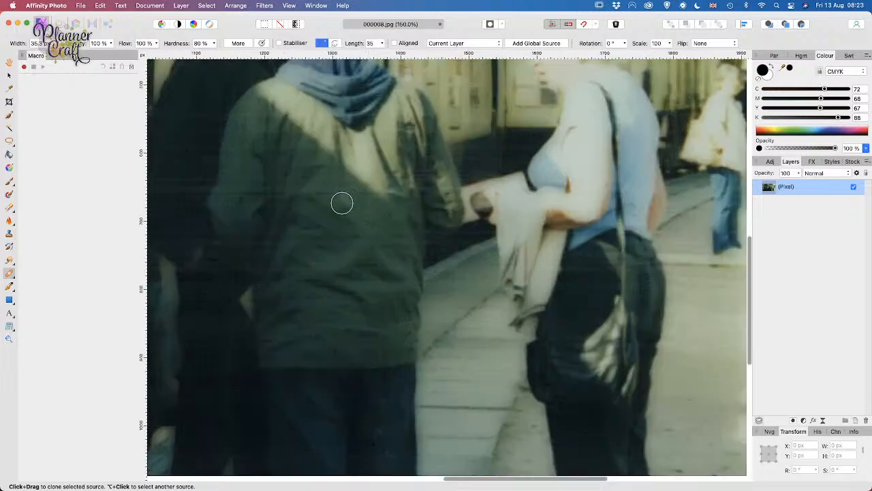
left_click_drag(335, 238, 503, 365)
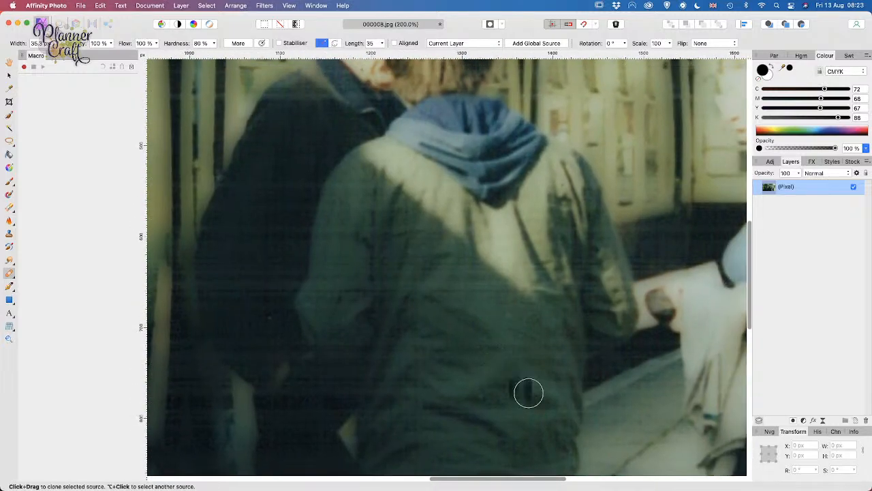
left_click(481, 311, "alt")
left_click_drag(516, 286, 432, 287)
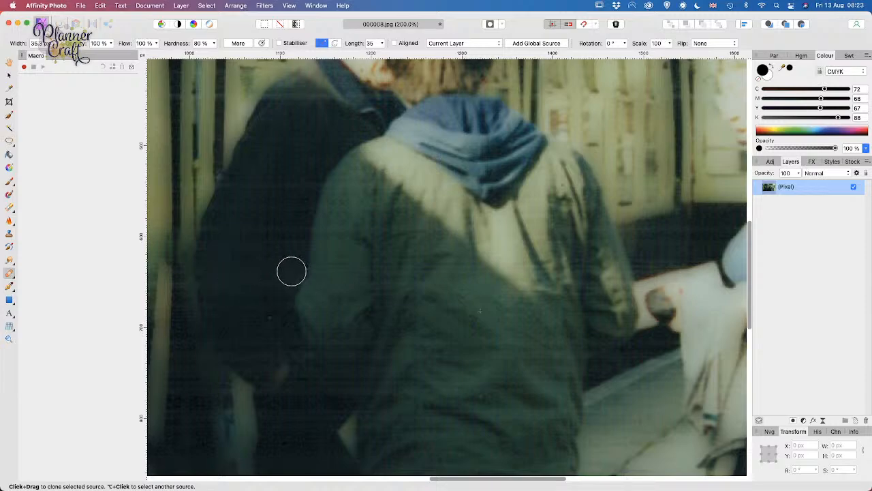
Check the coats and trousers of the central figures, and the photo as a whole, for remaining scan lines
scroll(373, 340, "up", 1)
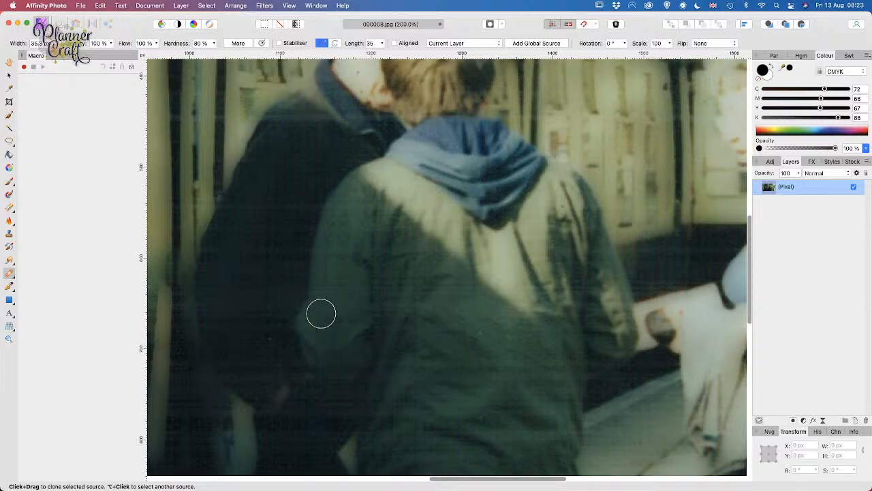
scroll(516, 366, "down", 5)
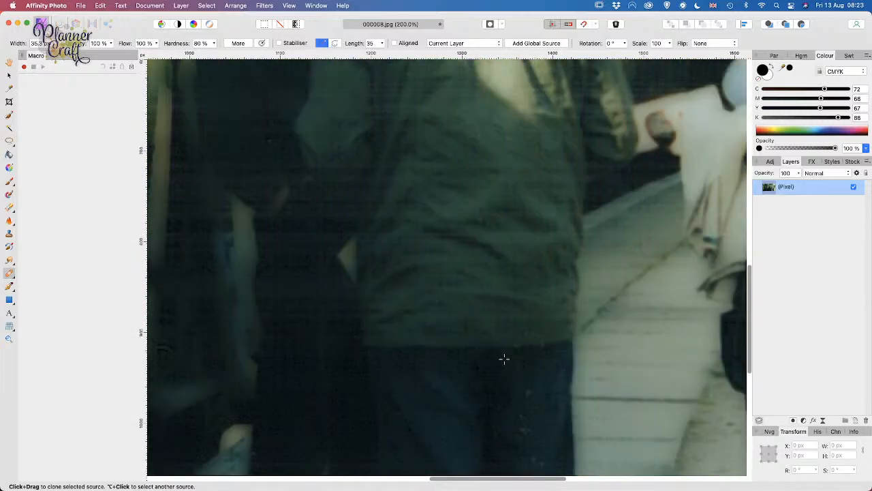
key("super+minus")
key("super+minus")
key("super+minus")
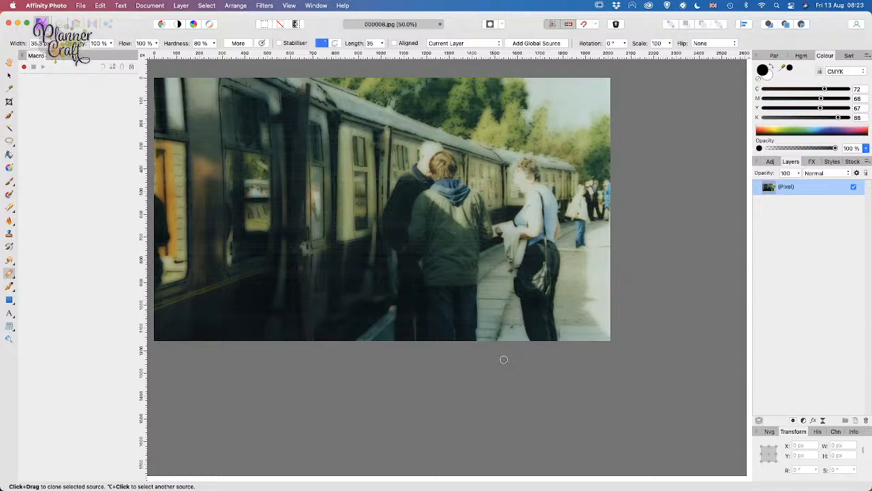
key("space")
left_click_drag(398, 259, 484, 342)
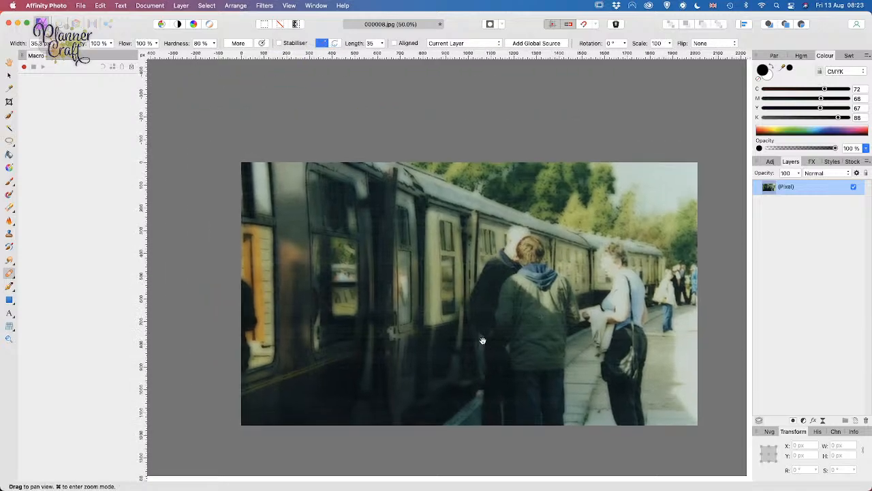
Open the document resize settings and set the units to millimetres with Bilinear resampling
left_click(150, 5)
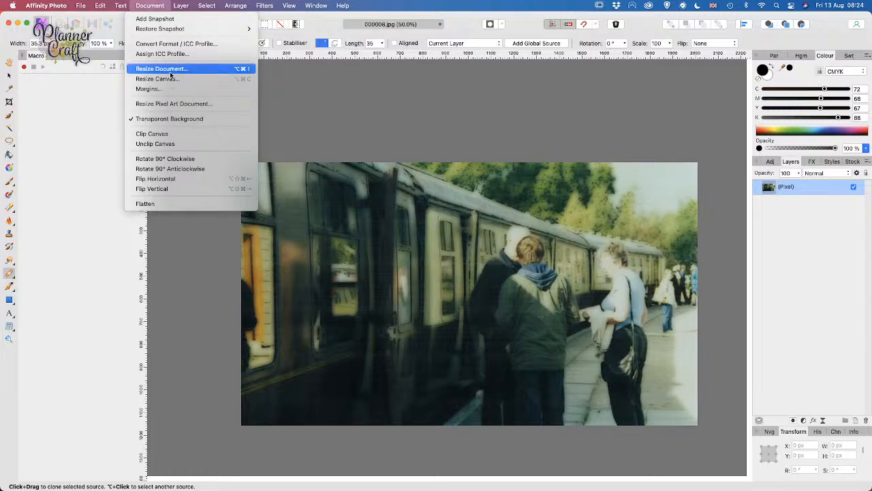
left_click(173, 69)
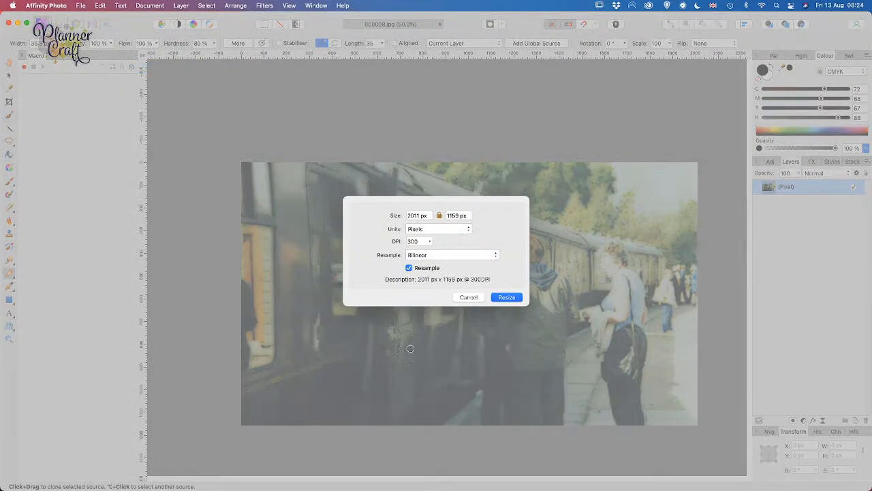
left_click(431, 232)
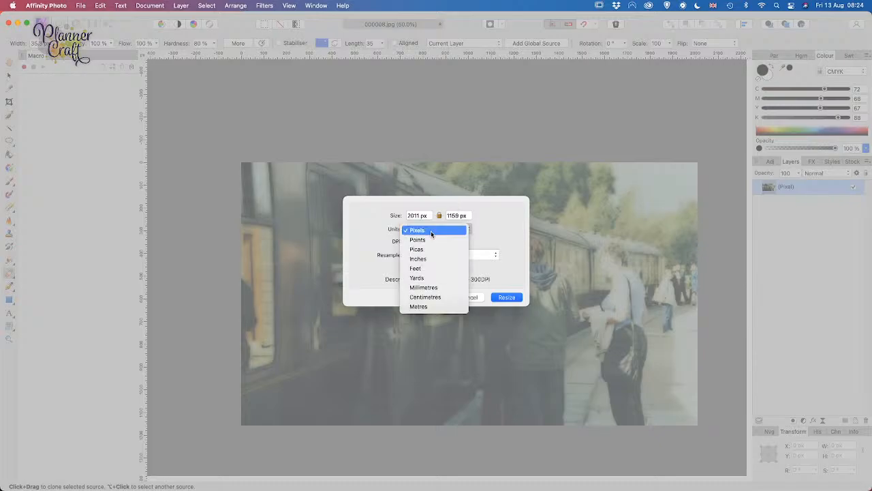
left_click(433, 288)
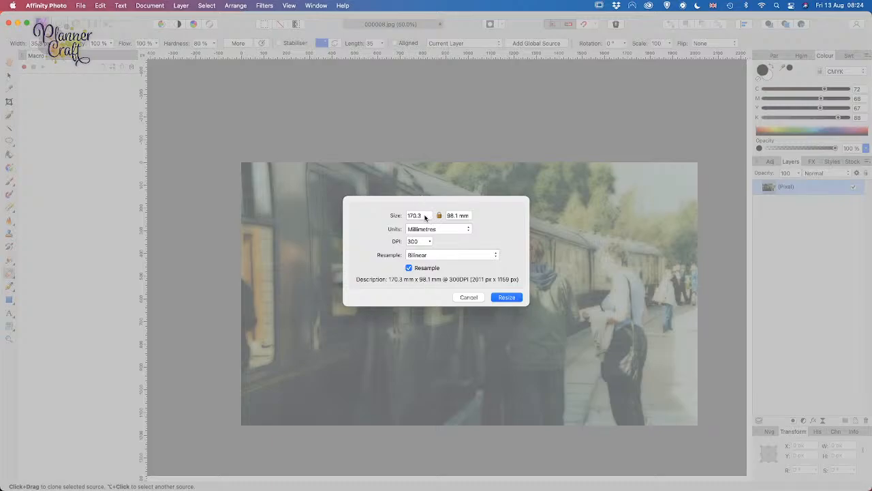
left_click(432, 256)
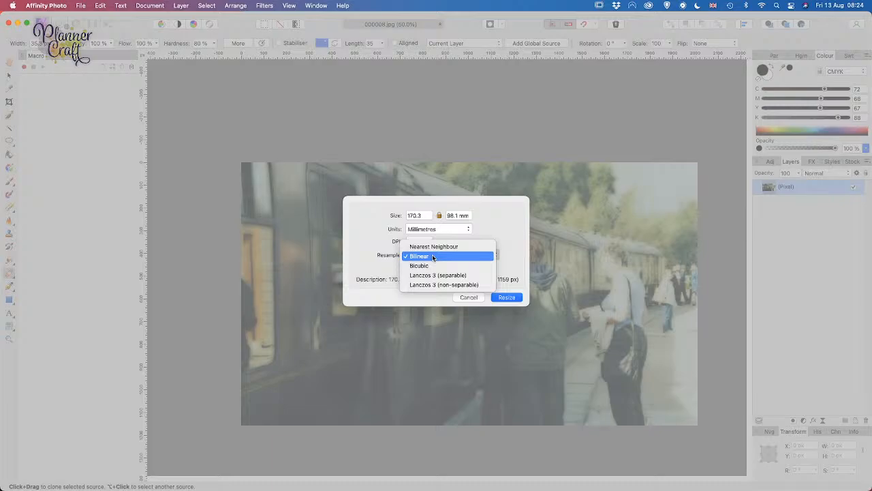
left_click(433, 257)
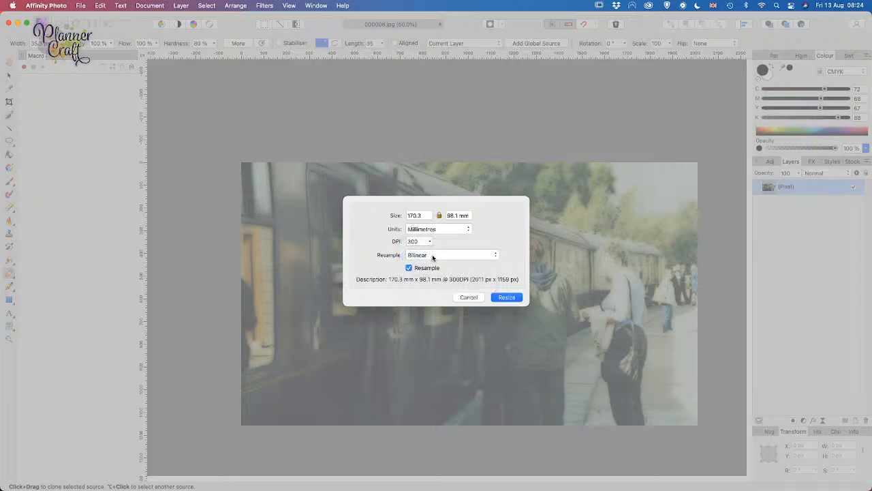
Resize the document to a height of 87.6 mm at 300 DPI with the proportions locked
left_click(424, 215)
type("87")
key("BackSpace")
key("BackSpace")
key("Tab")
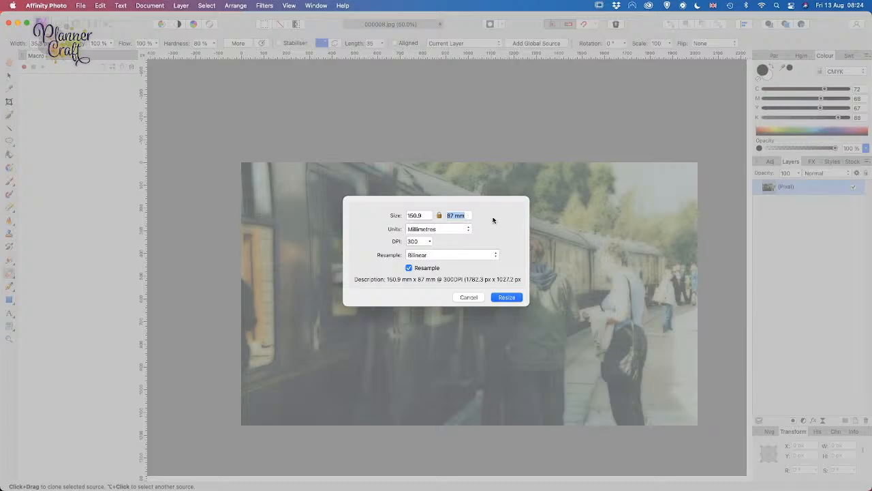
type("87.6")
left_click(514, 300)
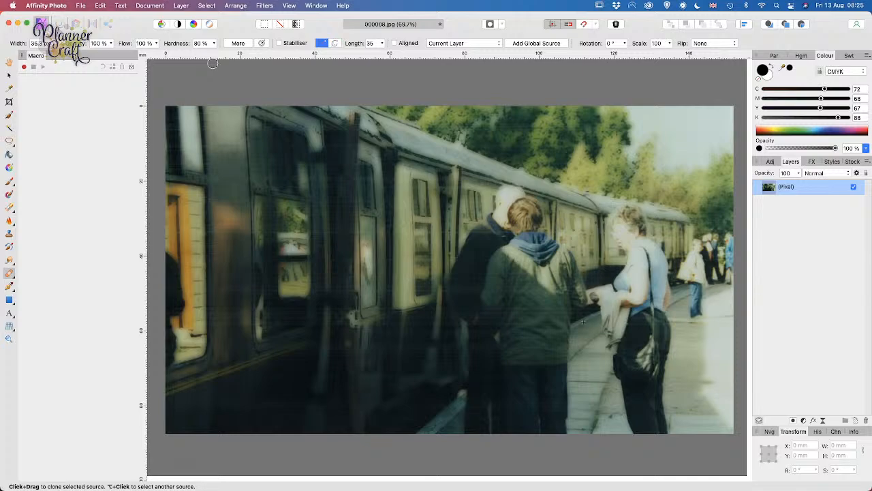
Export the whole document as a JPEG using the Best quality preset
left_click(80, 6)
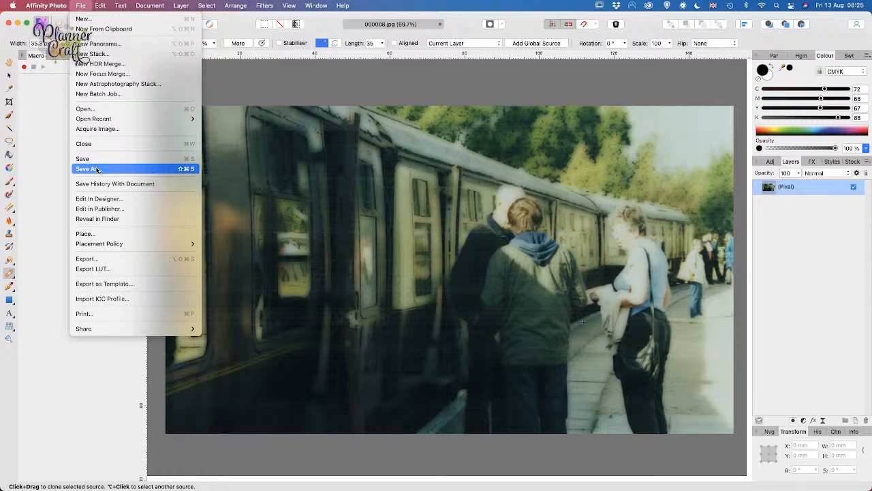
left_click(114, 258)
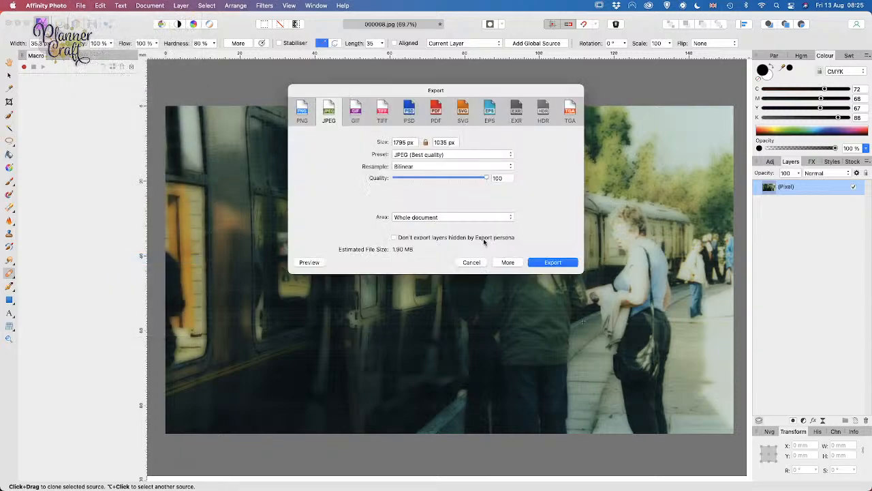
left_click(557, 265)
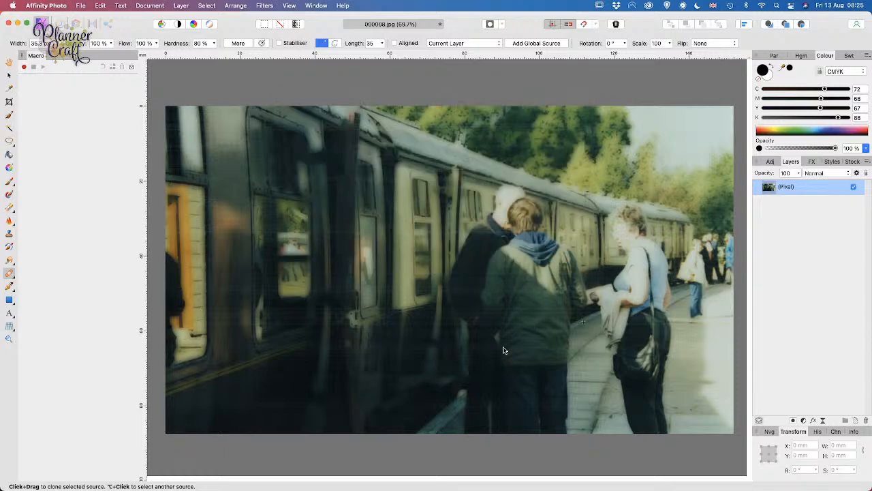
Save the exported JPEG as "000008 edited" in the IMG folder on the NO NAME drive
scroll(293, 319, "down", 3)
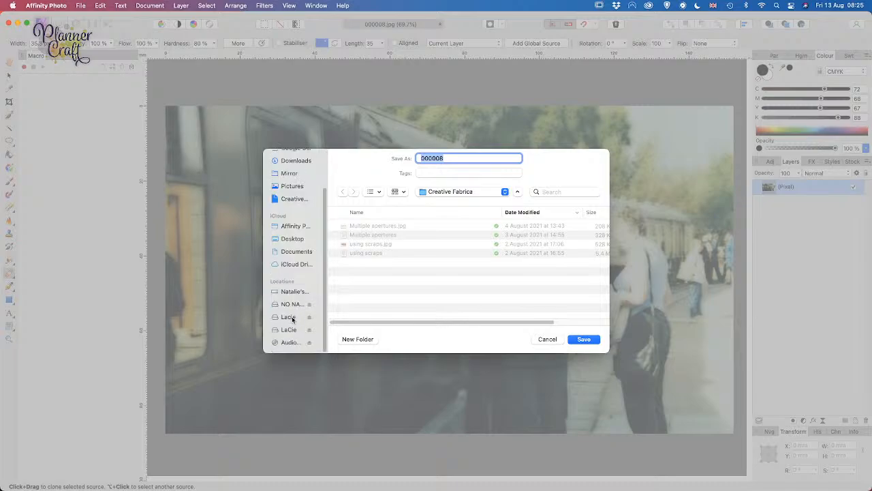
left_click(291, 304)
scroll(370, 293, "down", 10)
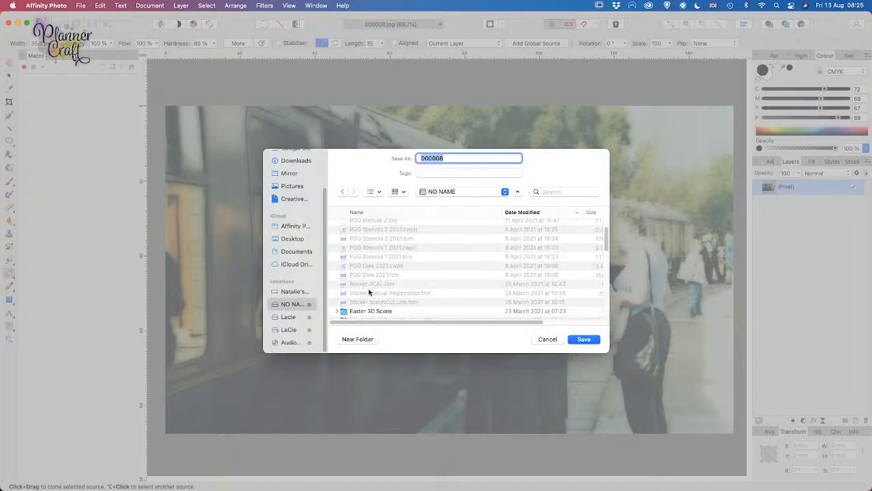
scroll(370, 292, "down", 5)
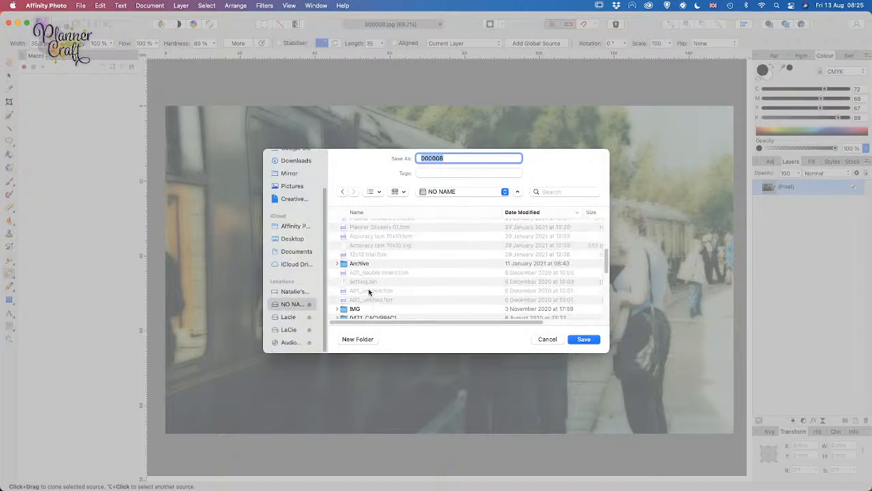
double_click(355, 310)
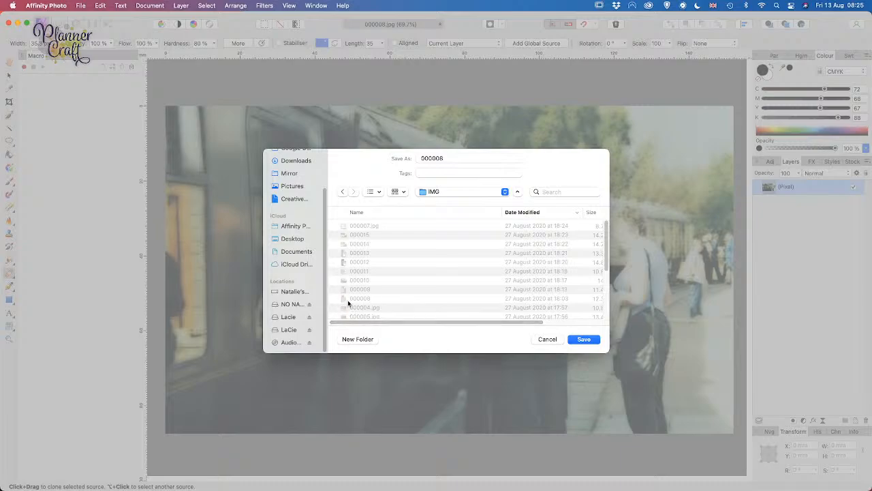
left_click(457, 158)
type("ed")
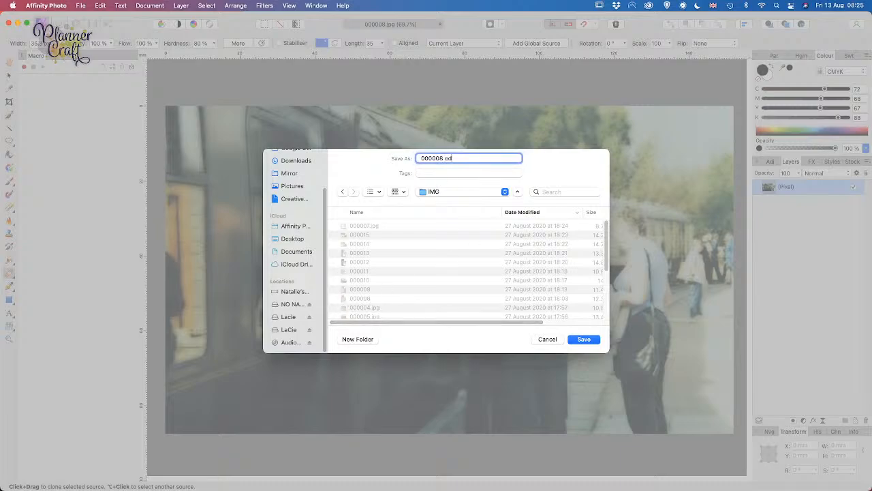
type("ited")
left_click(579, 339)
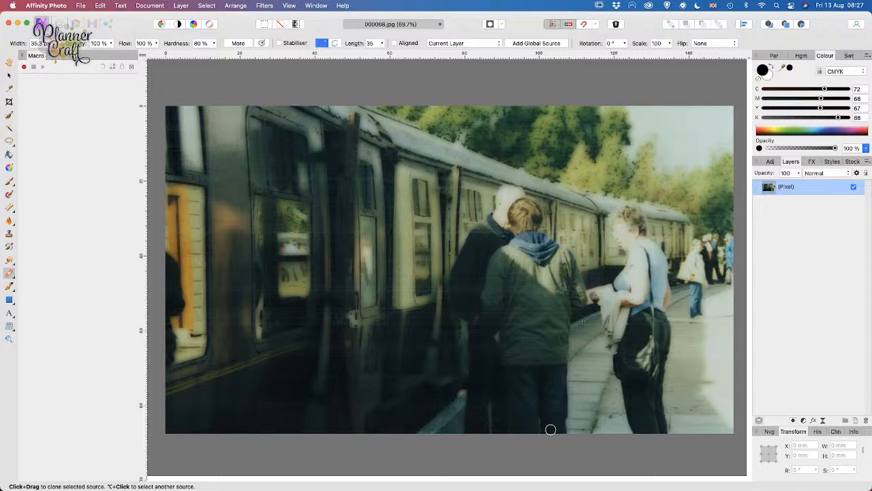
key("super+o")
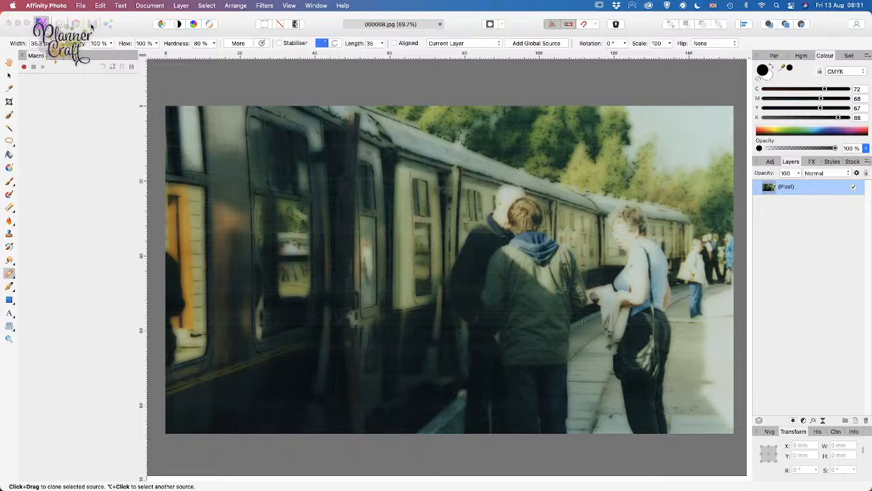
left_click(109, 26)
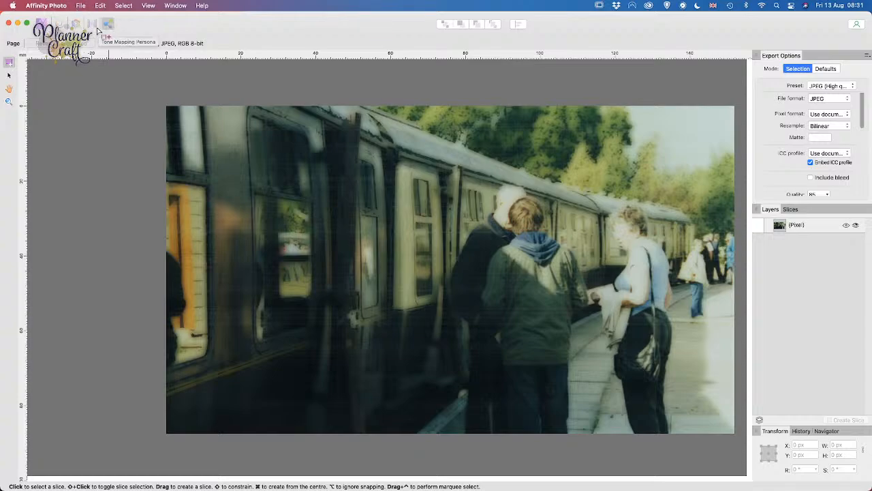
left_click(58, 25)
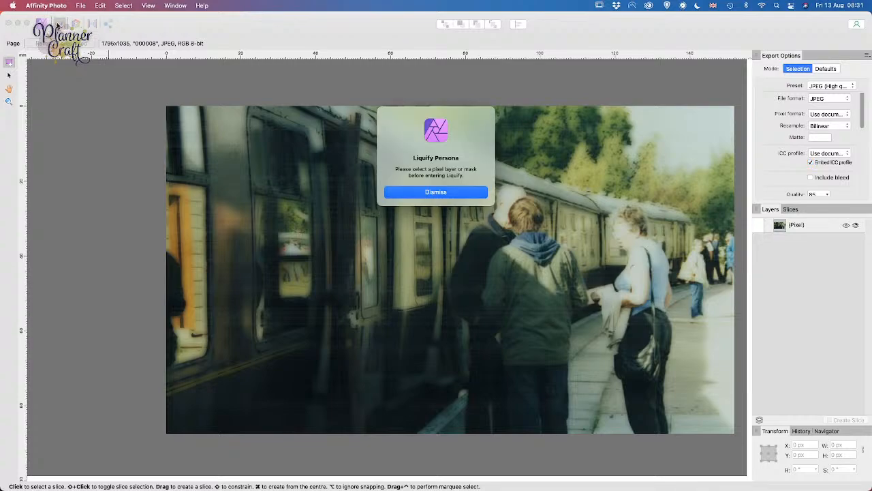
left_click(441, 193)
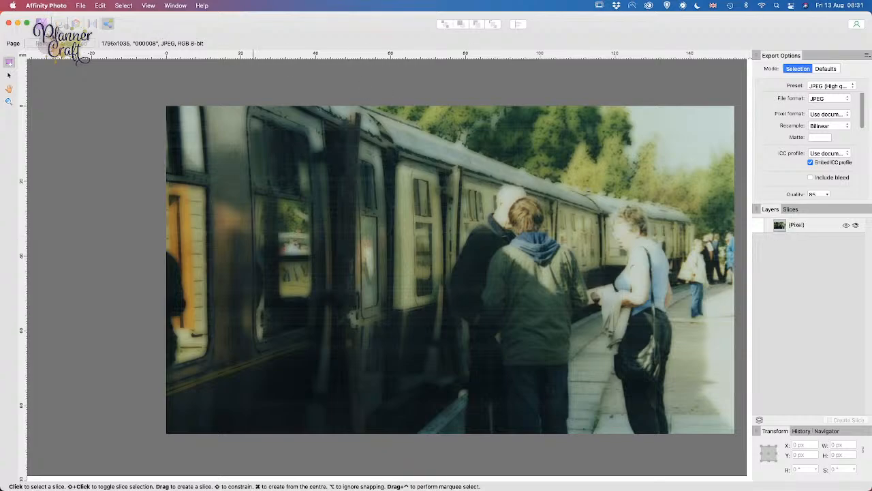
left_click(41, 24)
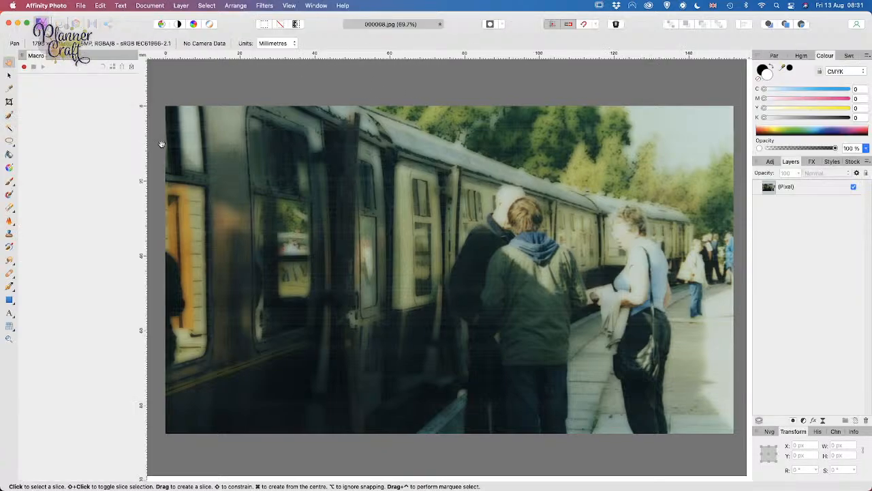
Try Liquify push-forward strokes on the pixel layer across the carriages and central figures, and discard the distortion
left_click(786, 190)
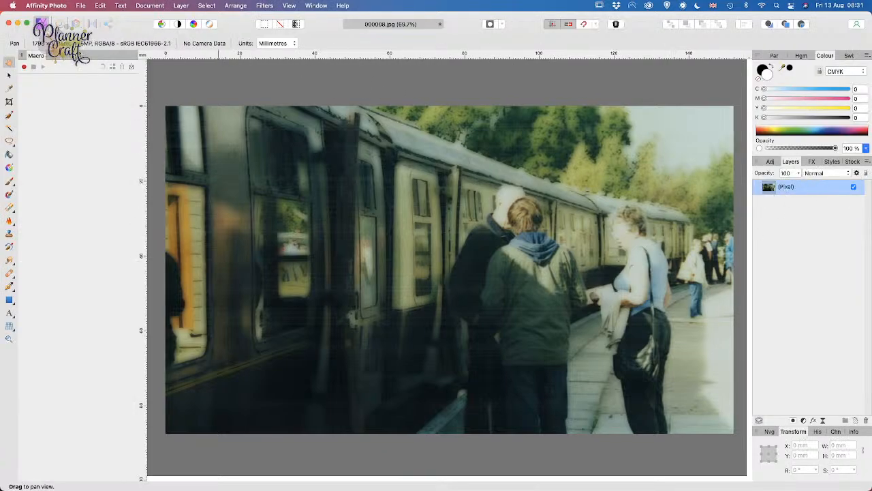
left_click(58, 25)
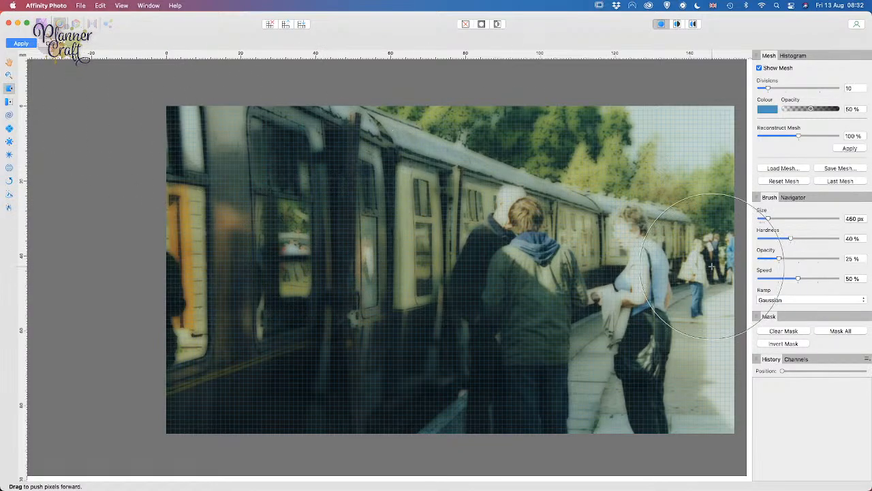
mouse_move(579, 366)
left_mouse_down()
mouse_move(444, 195)
mouse_move(461, 195)
mouse_move(475, 173)
mouse_move(496, 164)
mouse_move(546, 101)
left_mouse_up()
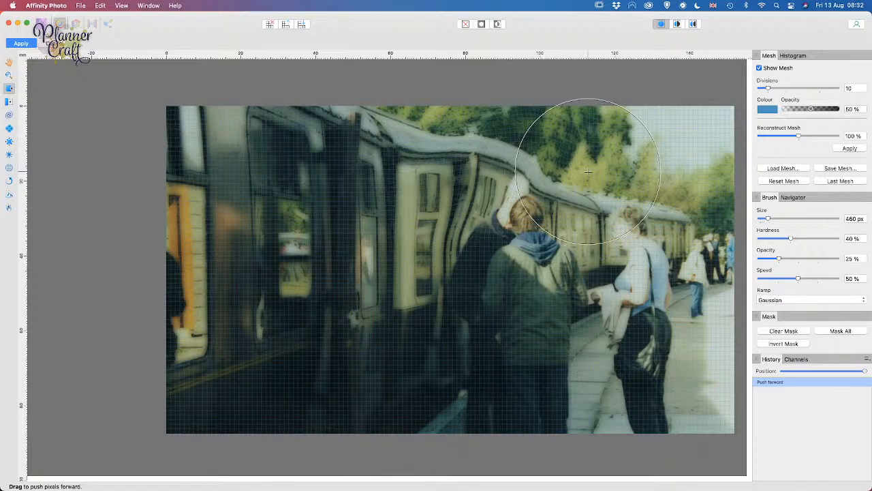
left_click_drag(572, 139, 503, 307)
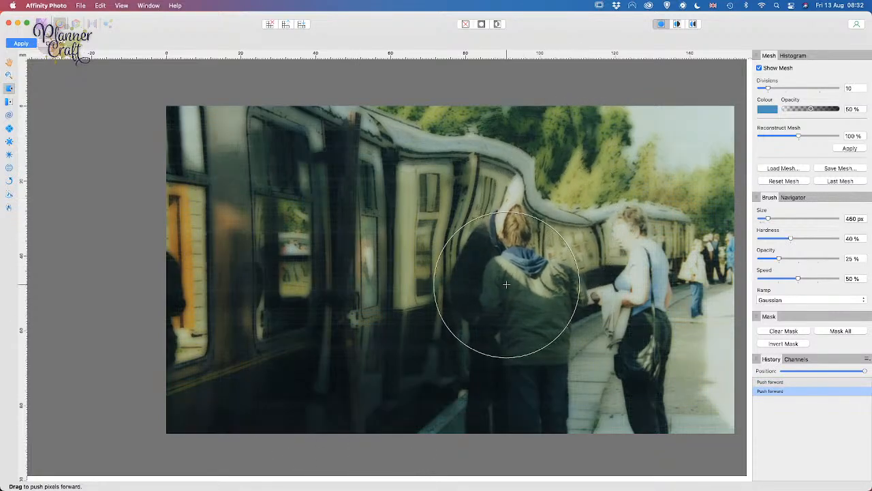
left_click(54, 45)
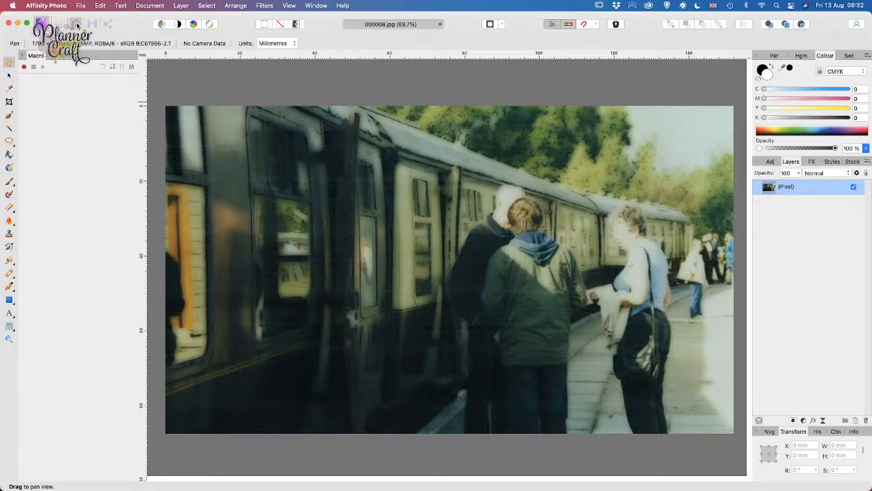
Examine the Basic, Lens, Details, Tones and Overlays settings of the Develop persona, and leave without developing the photo
left_click(77, 25)
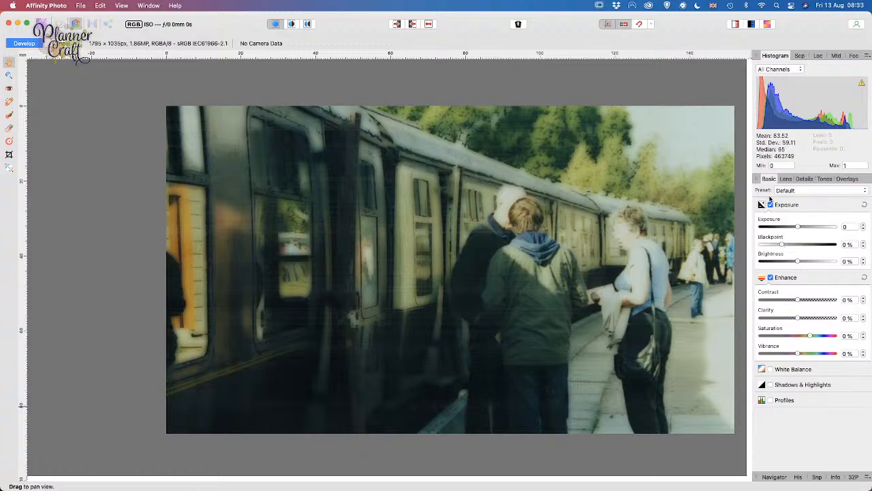
left_click(786, 180)
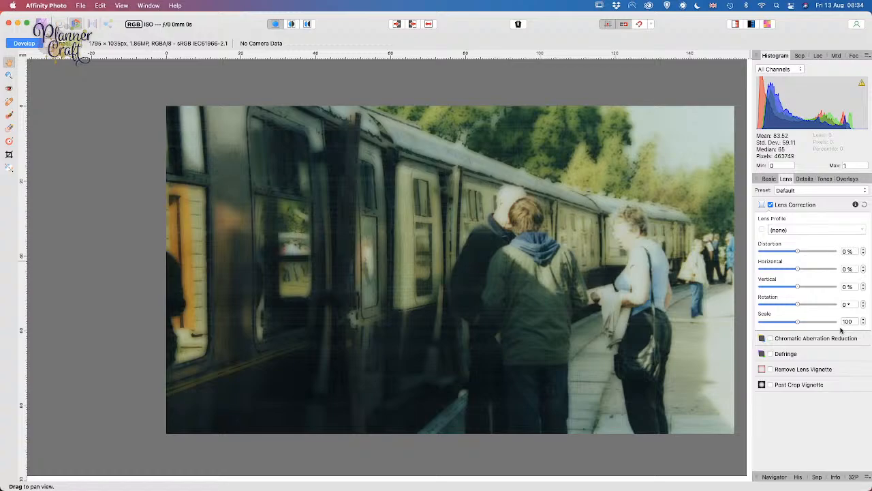
left_click(805, 179)
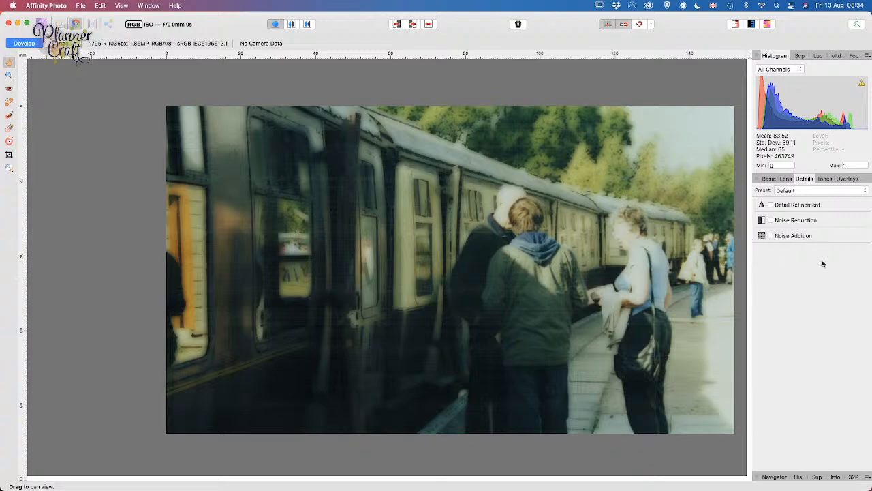
left_click(825, 178)
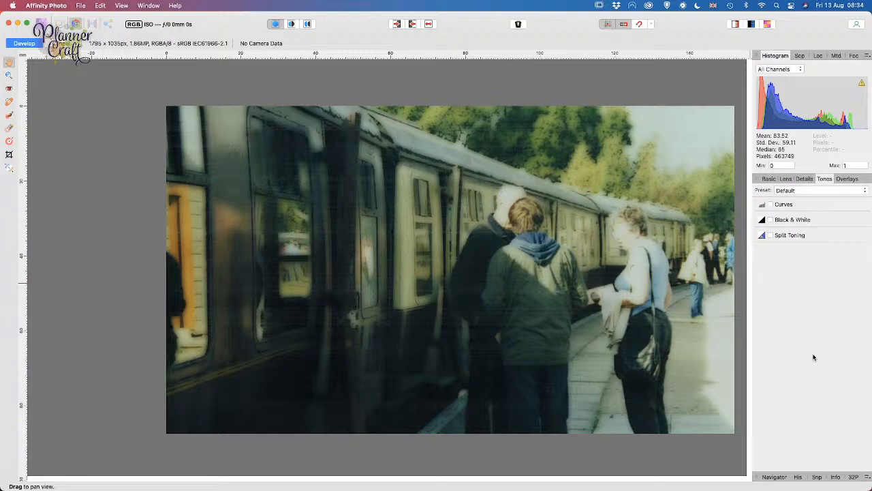
left_click(847, 179)
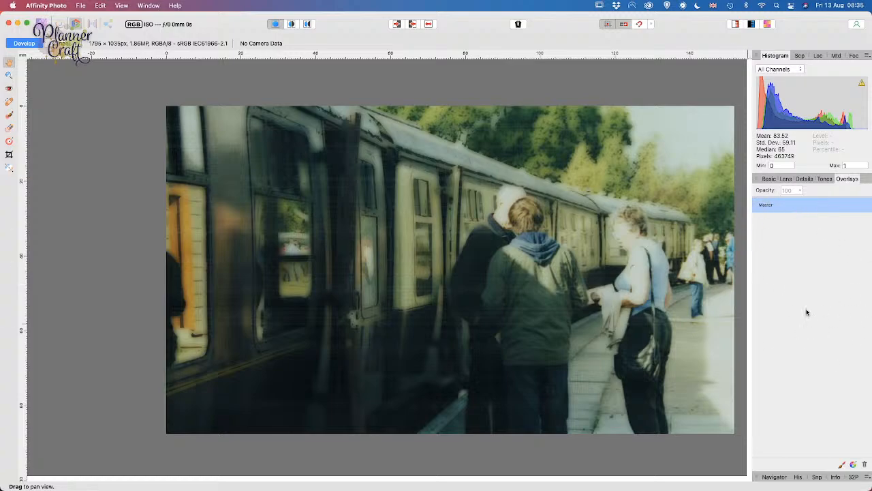
left_click(768, 178)
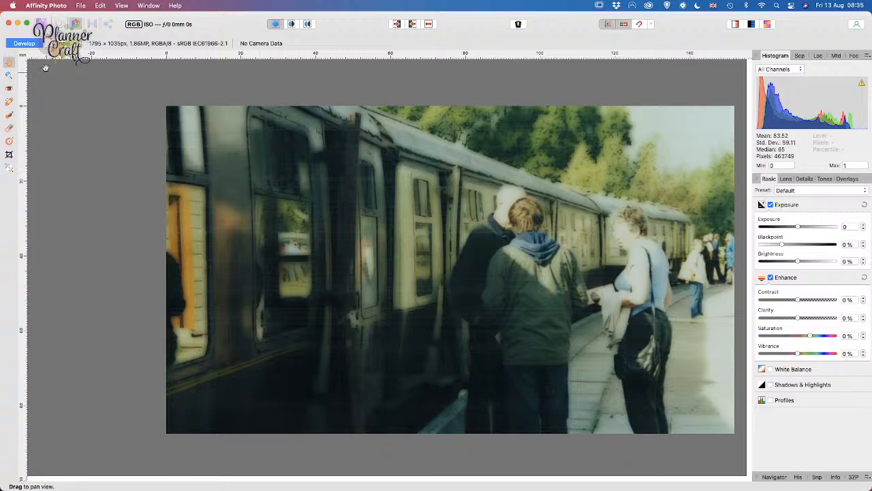
left_click(56, 45)
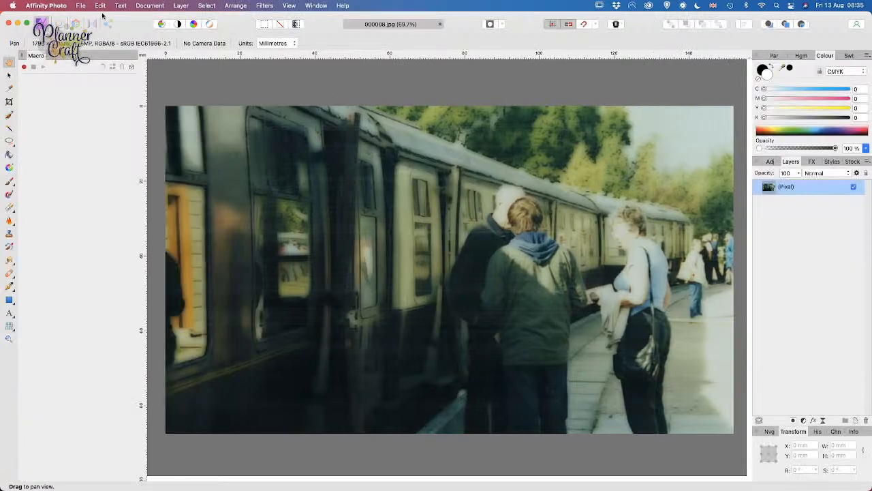
Try the Detailed, Cool, High contrast black and white, Dramatic and Natural tone mapping presets on the photo, and cancel the tone mapping
left_click(94, 25)
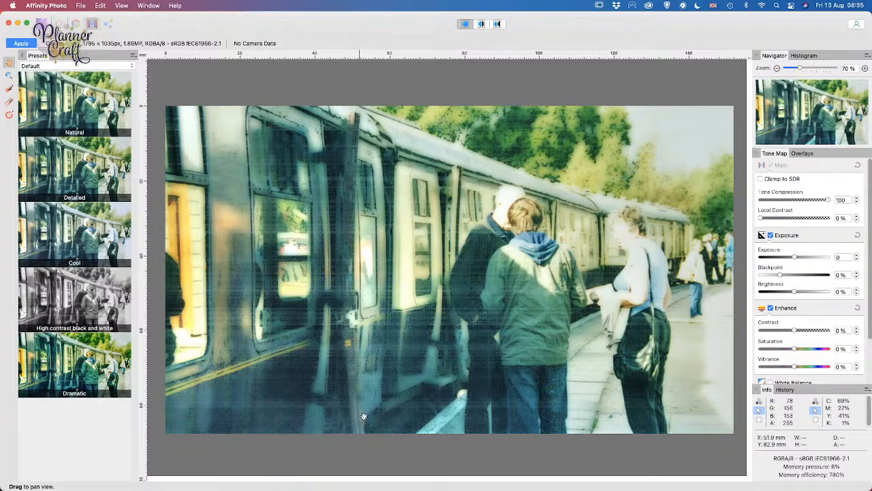
left_click(84, 169)
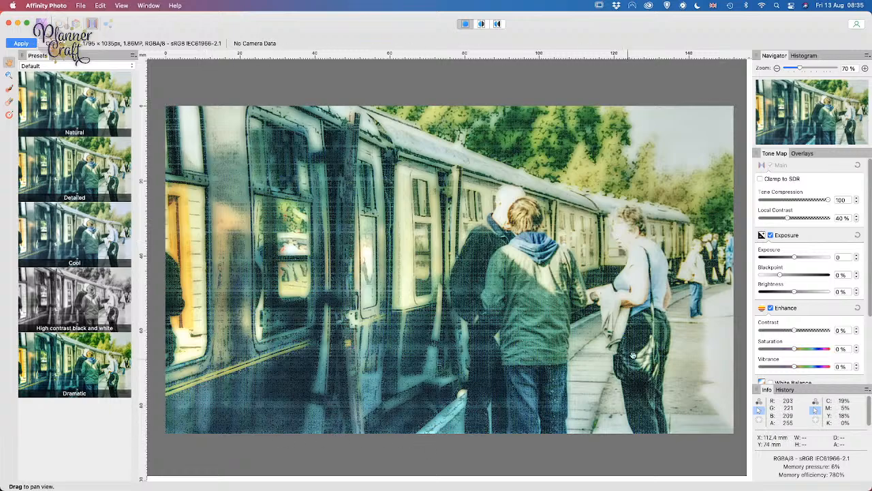
left_click(81, 235)
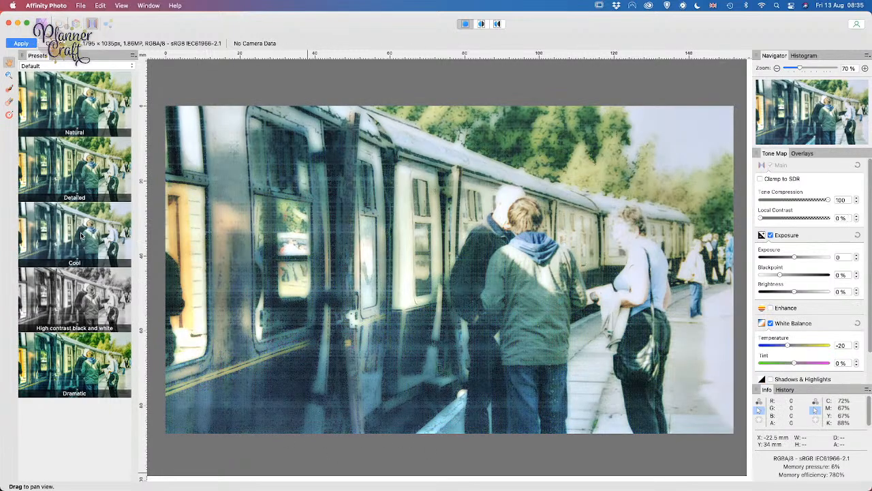
left_click(91, 306)
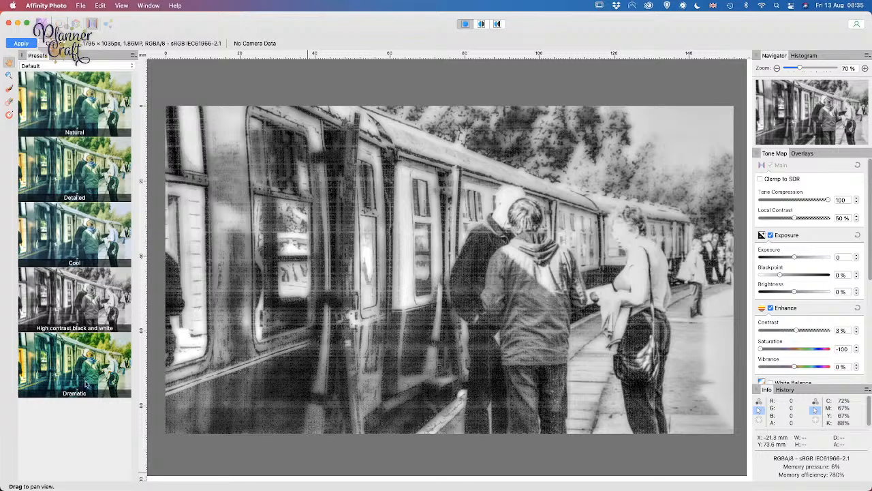
left_click(68, 367)
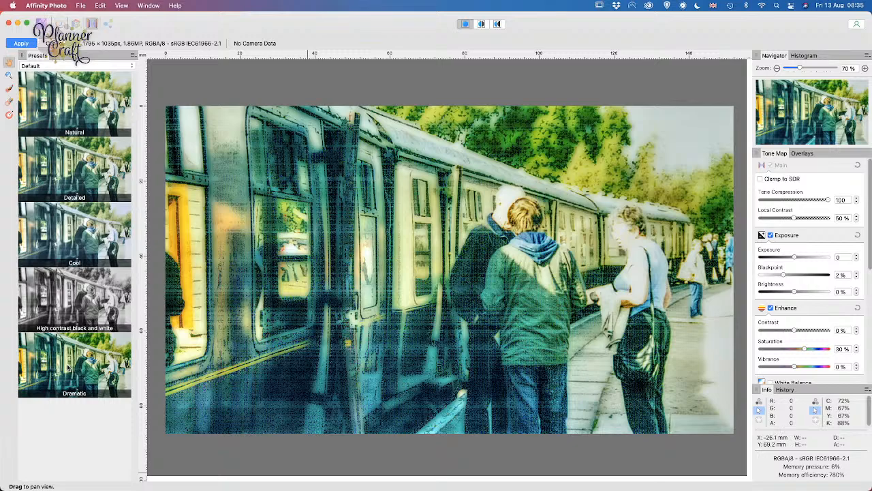
left_click(89, 228)
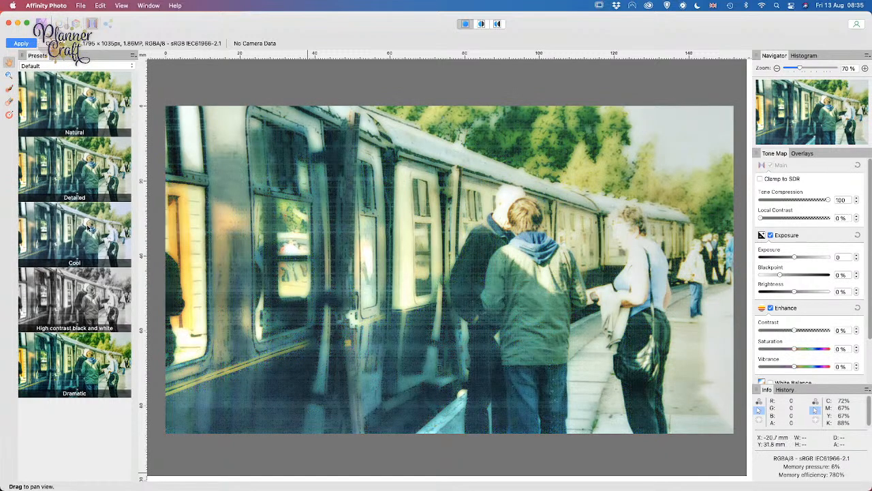
left_click(58, 42)
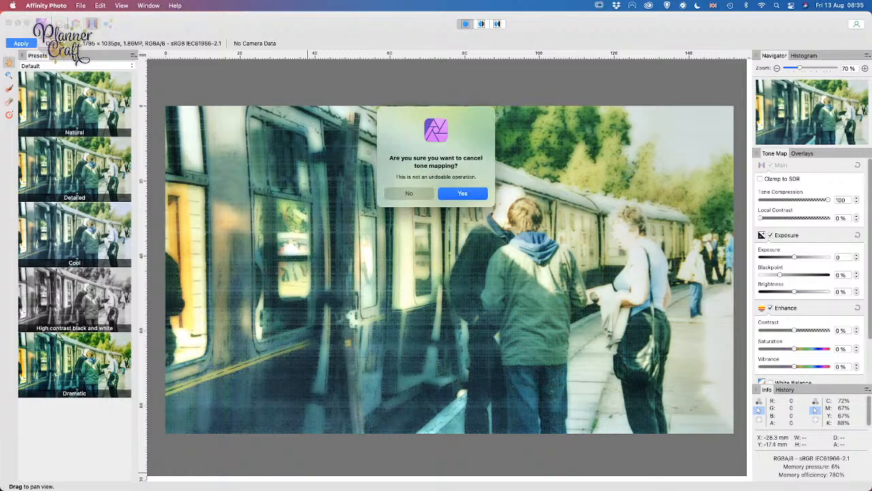
left_click(463, 195)
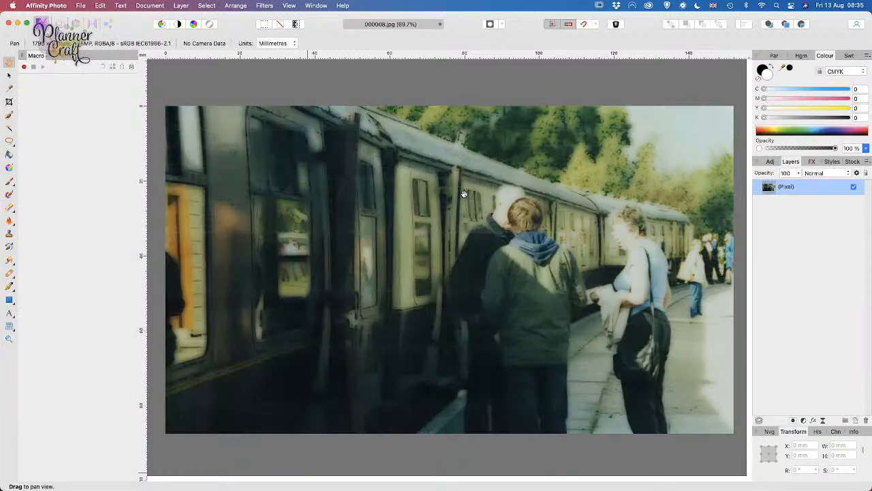